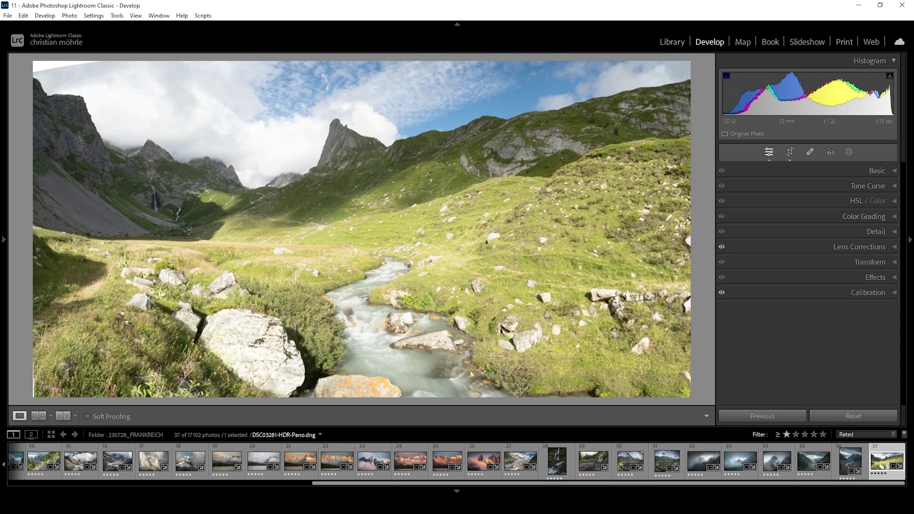
# Step: Apply the Adobe Landscape profile to the panorama from the Basic panel's Profile list
pyautogui.click(893, 170)
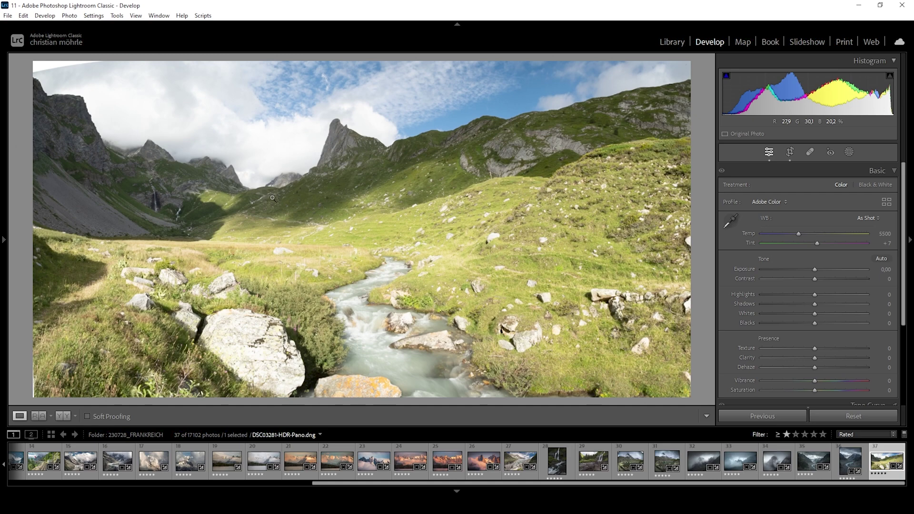
pyautogui.click(780, 204)
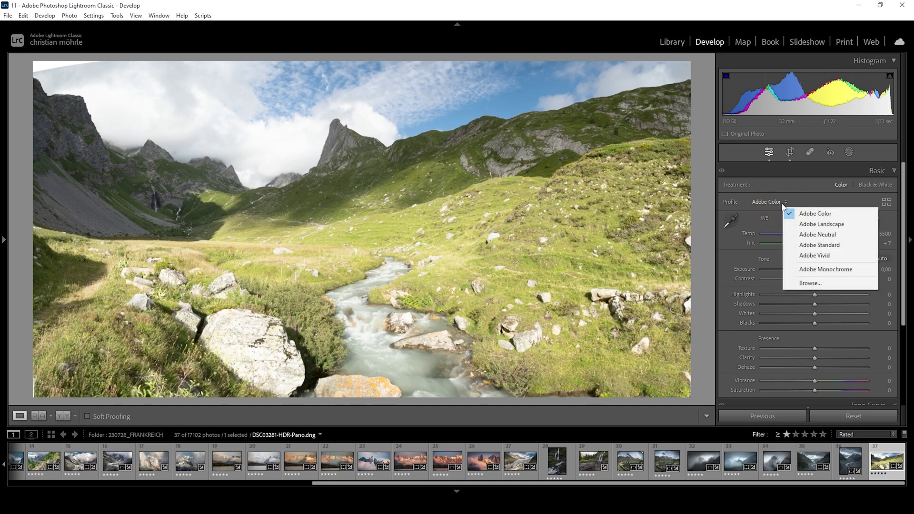
pyautogui.click(794, 222)
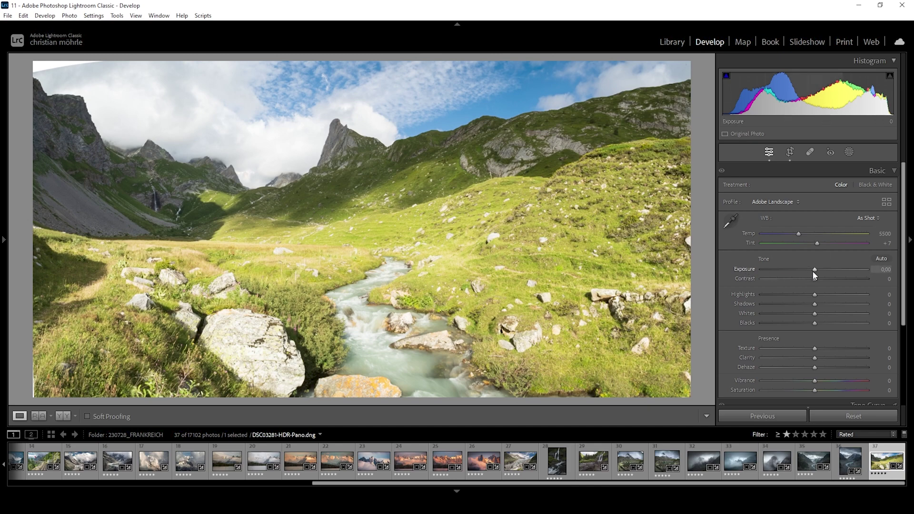
# Step: Set Exposure −1.67, Whites +27, Shadows +29 and Blacks +10 in the Basic panel
pyautogui.moveTo(812, 270); pyautogui.dragTo(806, 272)
pyautogui.hotkey('ctrl', 'z')
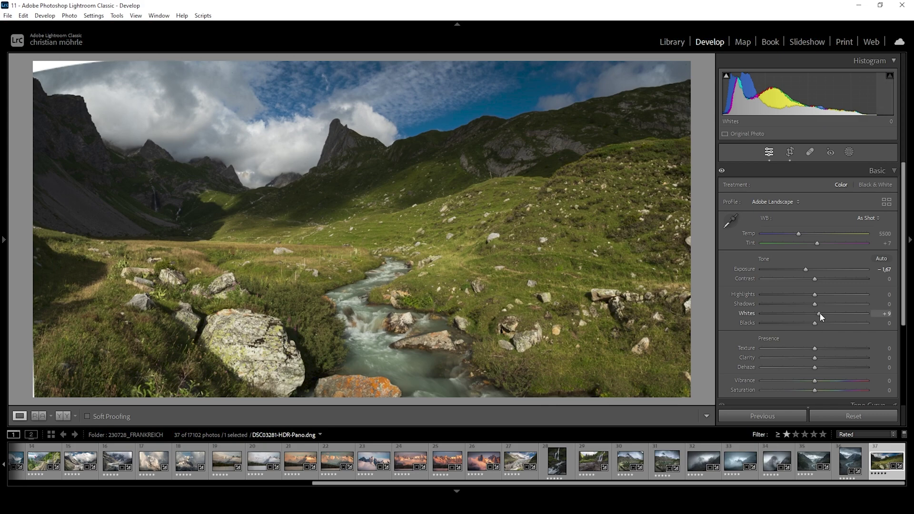
pyautogui.moveTo(819, 315); pyautogui.dragTo(822, 316)
pyautogui.moveTo(821, 313); pyautogui.dragTo(828, 314)
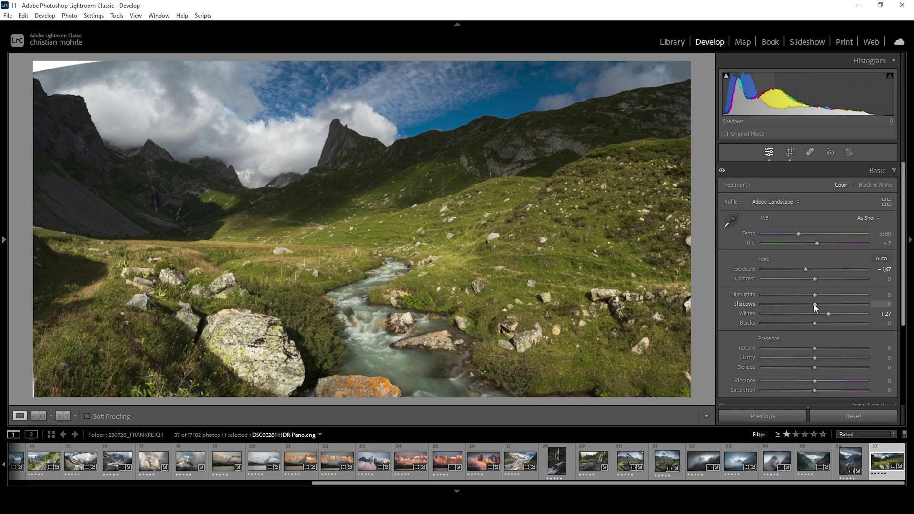
pyautogui.moveTo(814, 305); pyautogui.dragTo(828, 307)
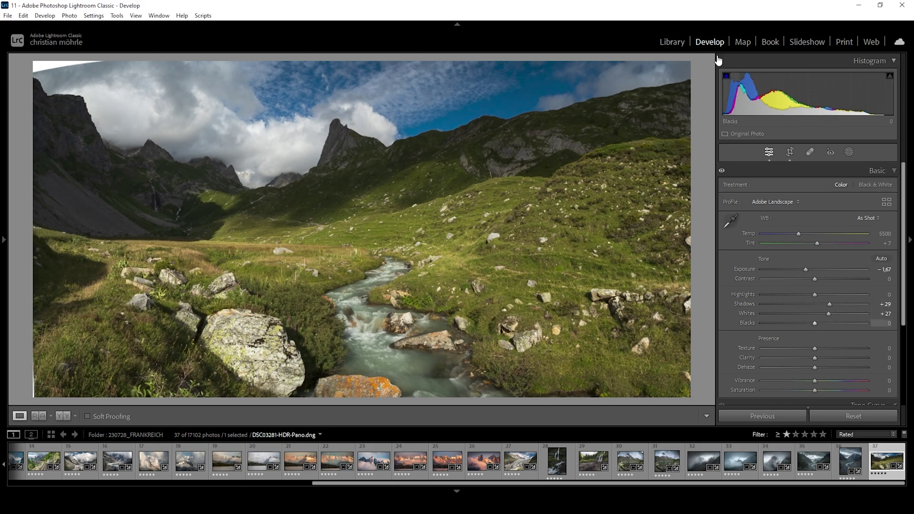
pyautogui.moveTo(721, 75)
pyautogui.moveTo(814, 323); pyautogui.dragTo(819, 324)
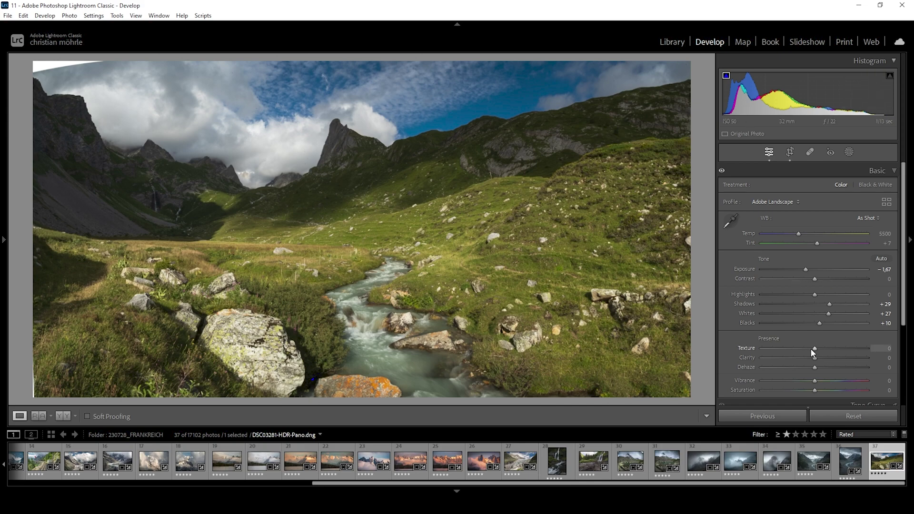
# Step: Set Presence to Texture +5, Clarity −6, Dehaze −10 and Vibrance +11
pyautogui.moveTo(813, 350); pyautogui.dragTo(816, 350)
pyautogui.moveTo(814, 358); pyautogui.dragTo(809, 359)
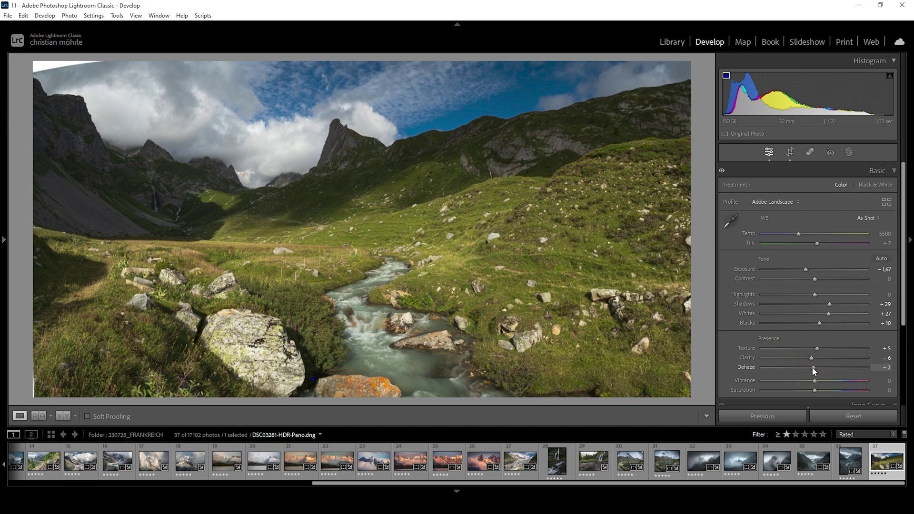
pyautogui.moveTo(811, 367); pyautogui.dragTo(809, 367)
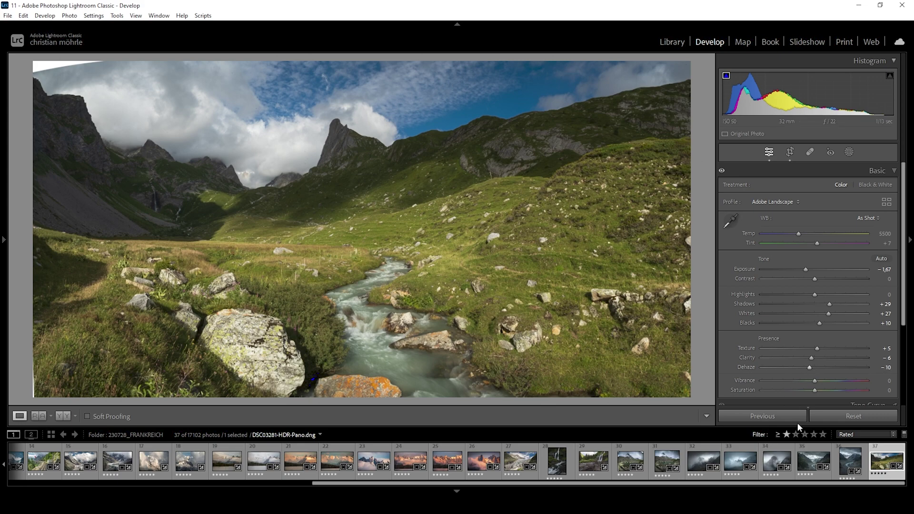
pyautogui.moveTo(815, 384); pyautogui.dragTo(821, 381)
# Step: Compare the edit against the original in Before/After, then return to Loupe and bring up Masking
pyautogui.click(65, 418)
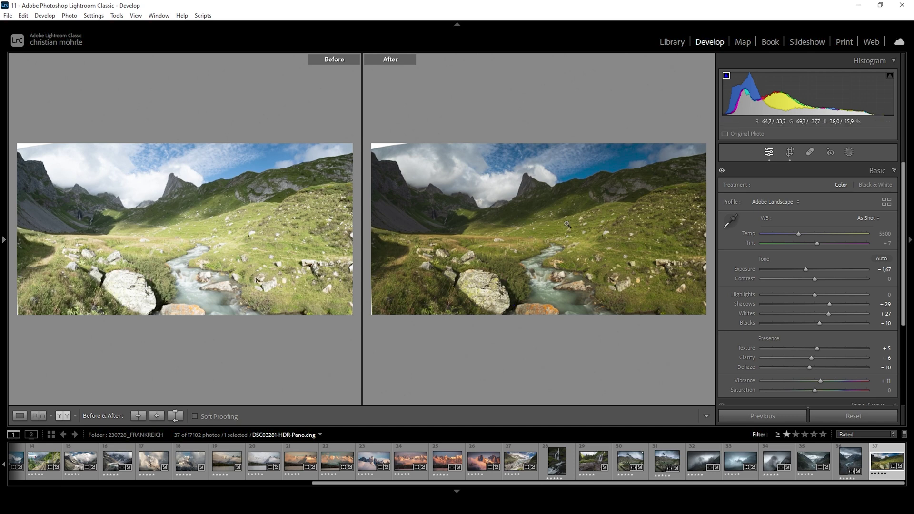
pyautogui.click(20, 416)
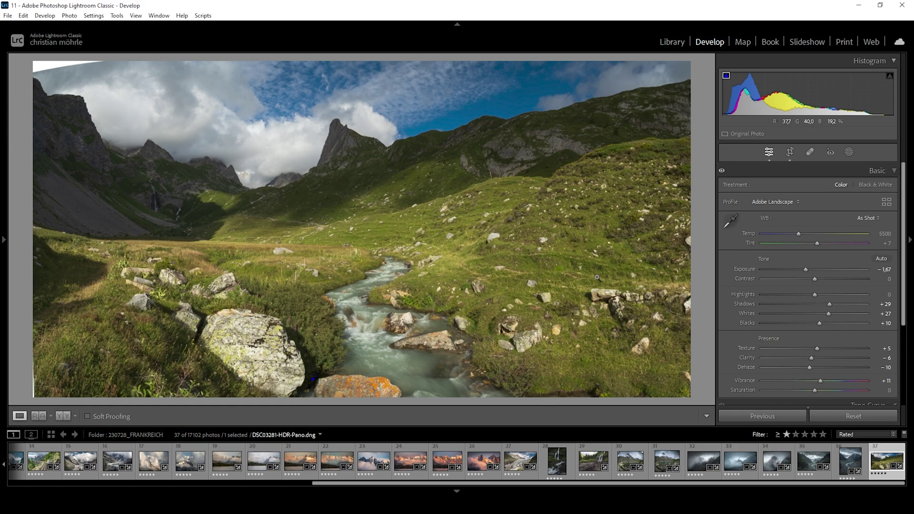
pyautogui.click(849, 151)
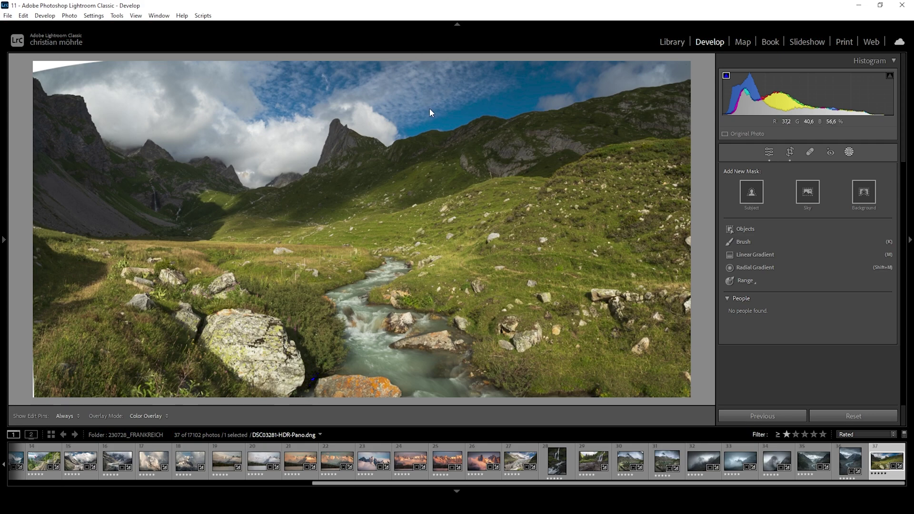
# Step: Create a Color Range mask sampled on the blue sky and refine it to 35
pyautogui.click(746, 281)
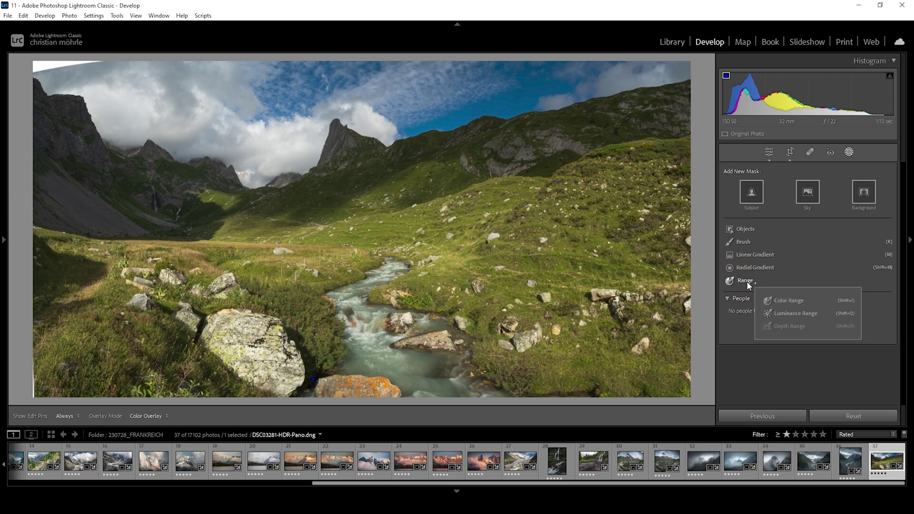
pyautogui.click(783, 301)
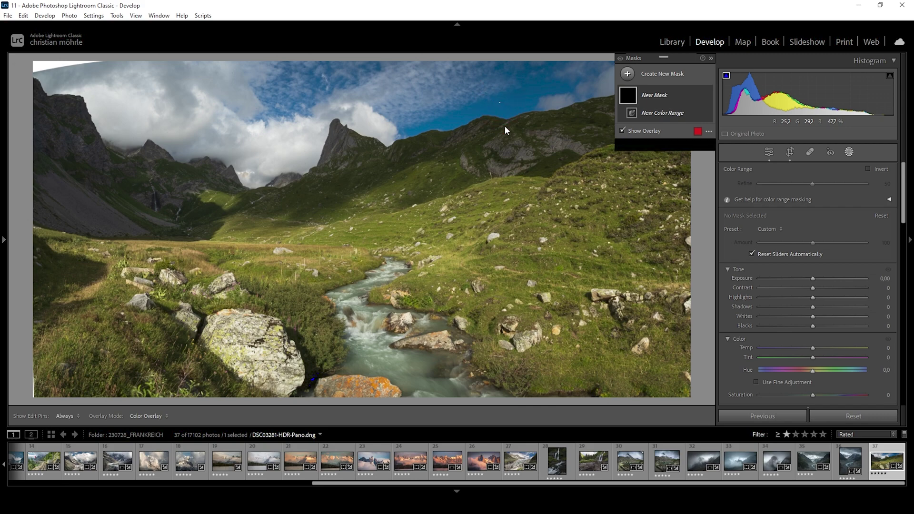
pyautogui.click(499, 102)
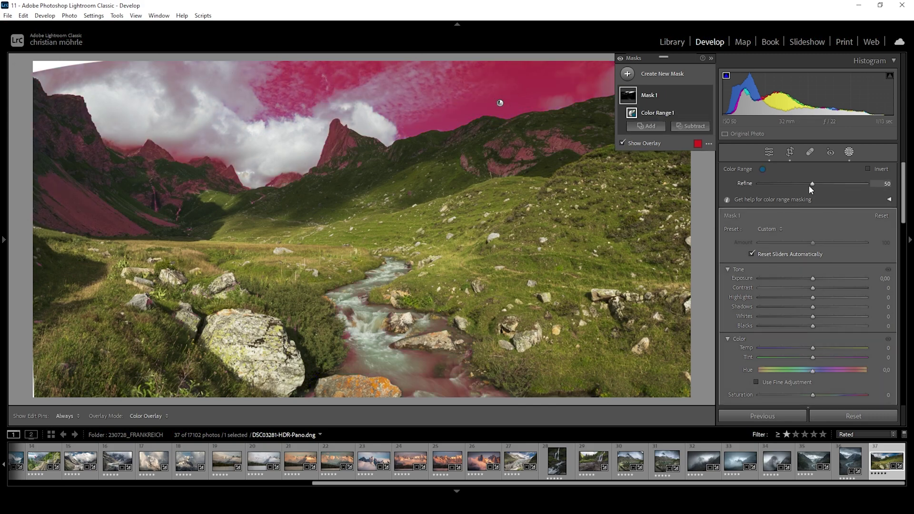
pyautogui.moveTo(810, 184); pyautogui.dragTo(807, 184)
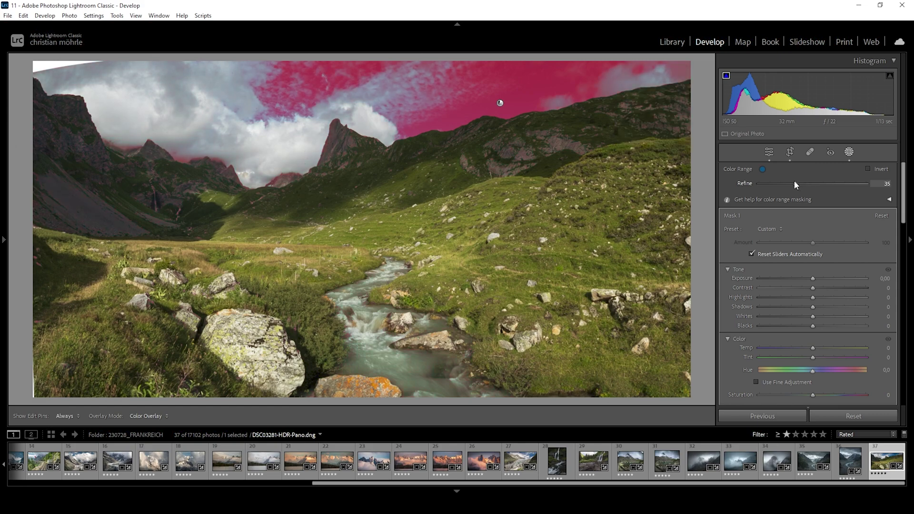
# Step: Lower the sky mask's Saturation to −30
pyautogui.moveTo(793, 181); pyautogui.dragTo(793, 181)
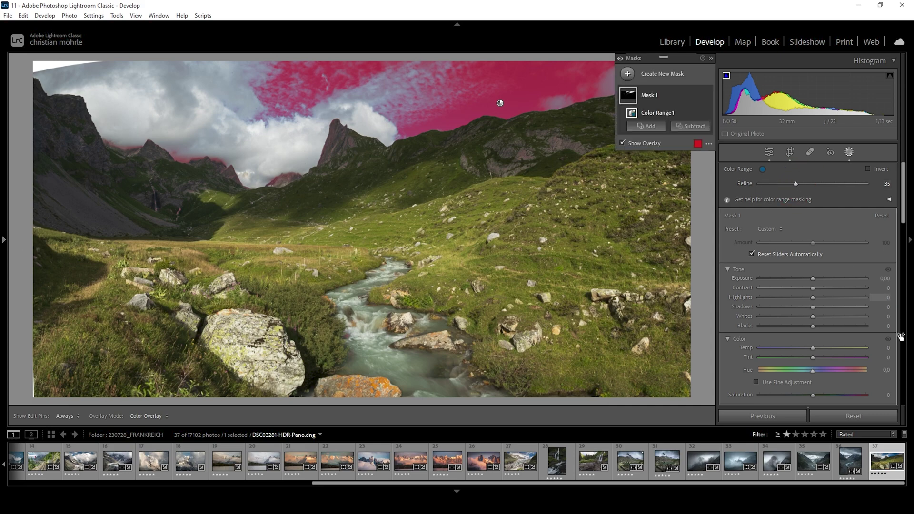
pyautogui.scroll(-2, 822, 372)
pyautogui.moveTo(813, 334); pyautogui.dragTo(812, 333)
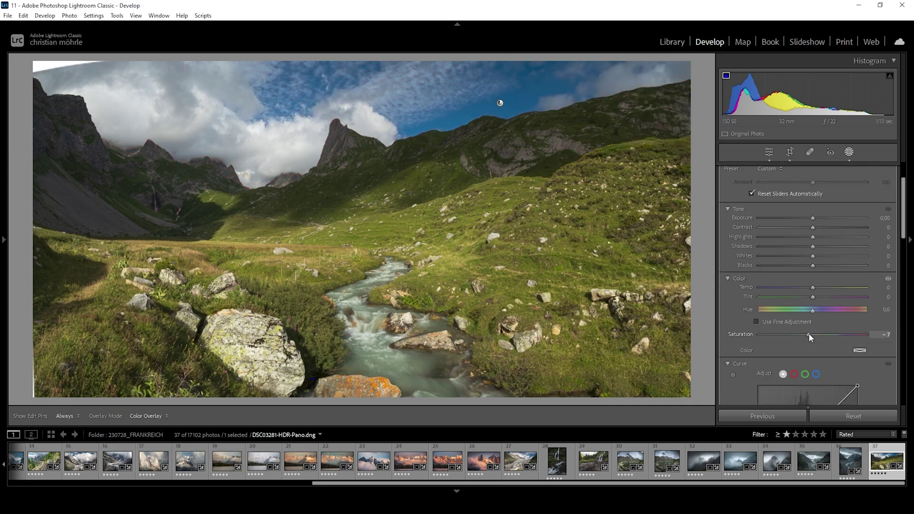
pyautogui.moveTo(809, 333); pyautogui.dragTo(796, 333)
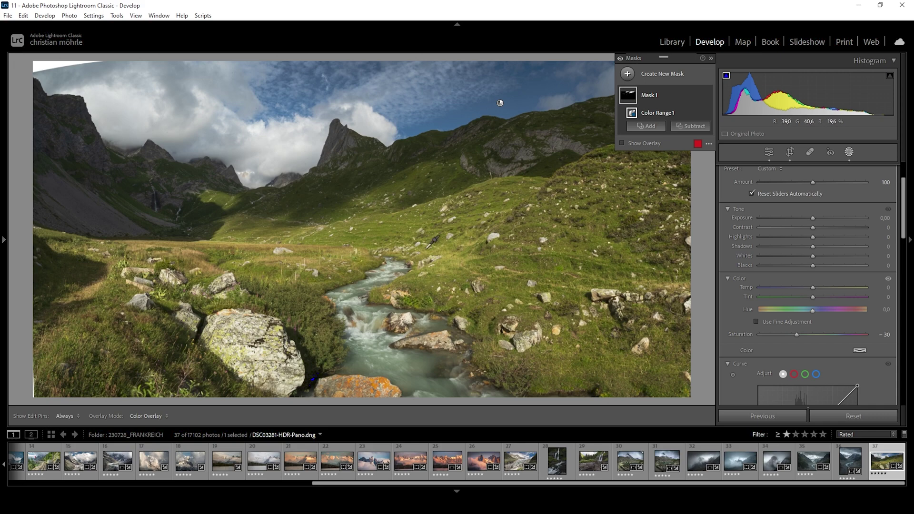
# Step: Add a second Color Range mask sampled on the green meadow, with Refine 45
pyautogui.click(627, 74)
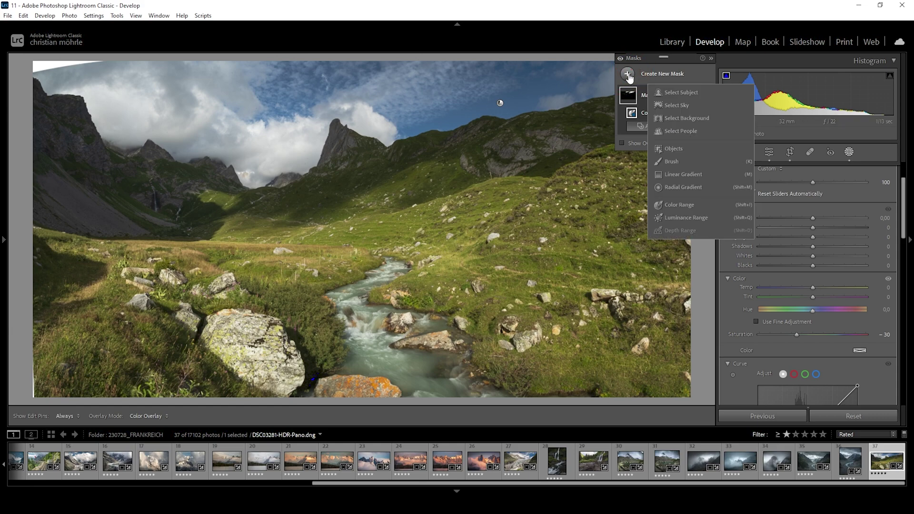
pyautogui.click(676, 205)
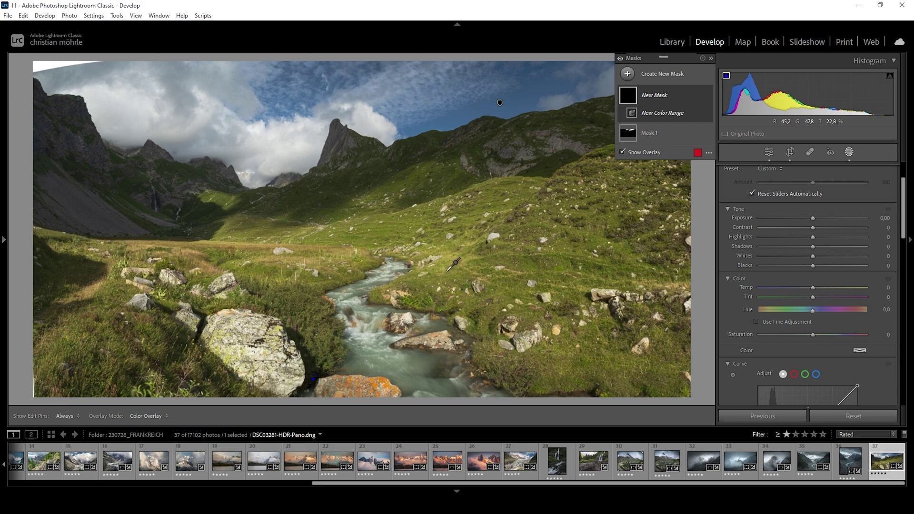
pyautogui.click(443, 270)
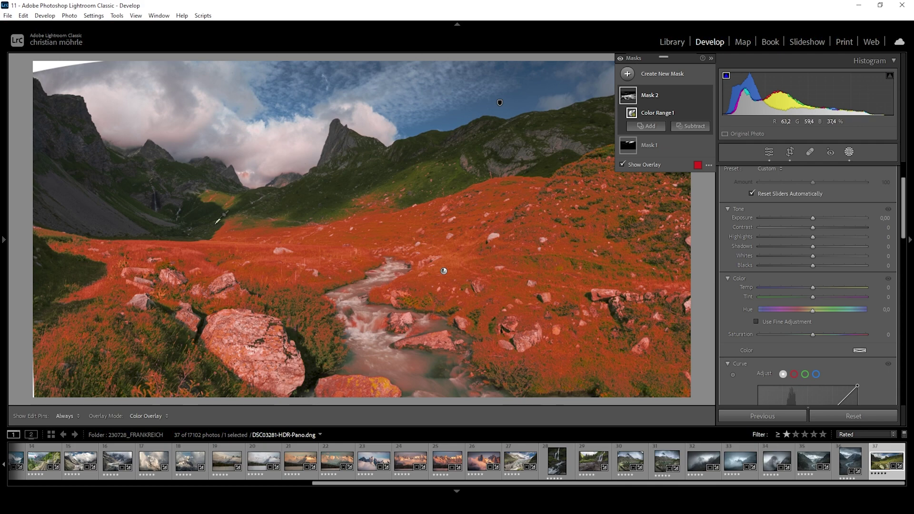
pyautogui.scroll(2, 809, 264)
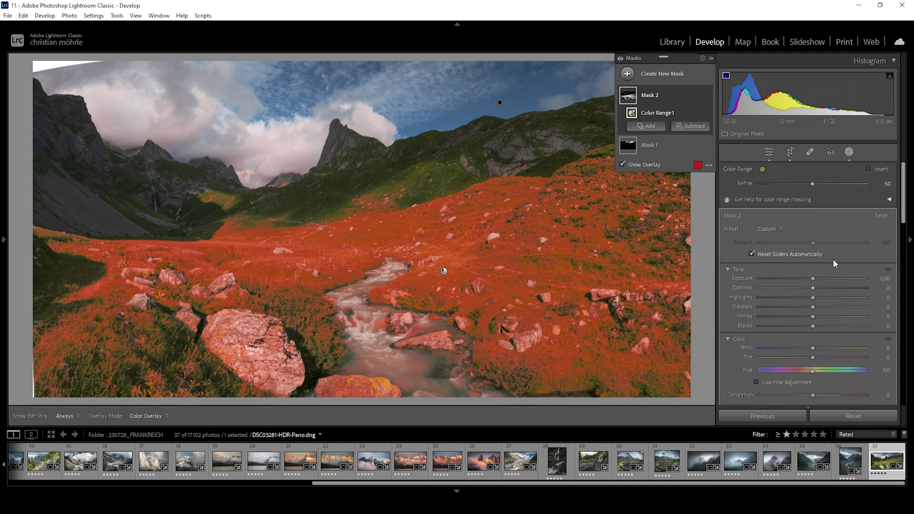
pyautogui.moveTo(813, 182)
pyautogui.mouseDown()
pyautogui.moveTo(821, 183)
pyautogui.moveTo(806, 184)
pyautogui.mouseUp()
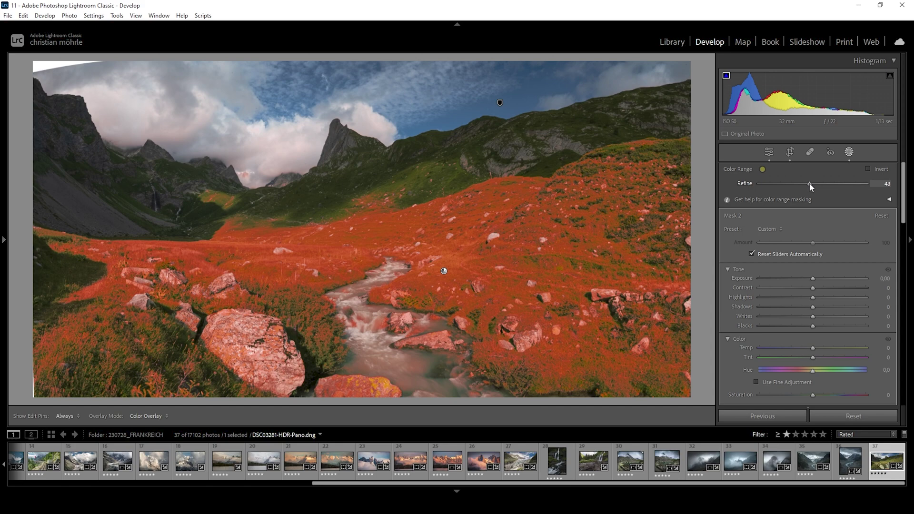
pyautogui.moveTo(807, 183); pyautogui.dragTo(806, 184)
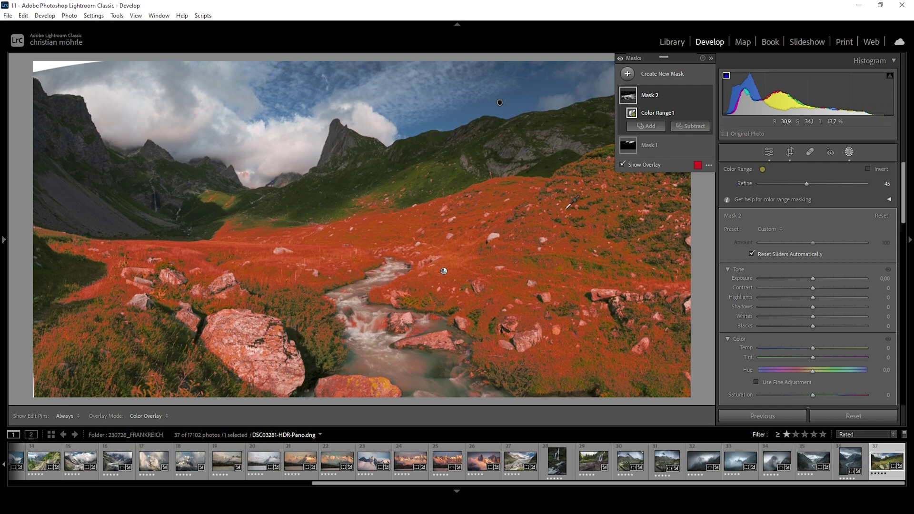
# Step: With the overlay hidden, give the meadow mask Exposure 0.25, Highlights +3, Whites +6, Temp +10, Tint −15, Saturation −12
pyautogui.click(621, 164)
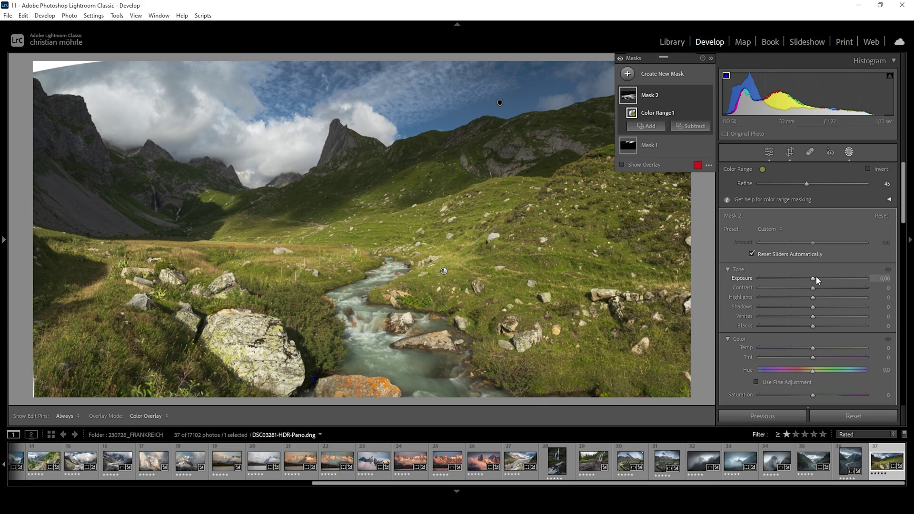
pyautogui.moveTo(813, 280); pyautogui.dragTo(814, 280)
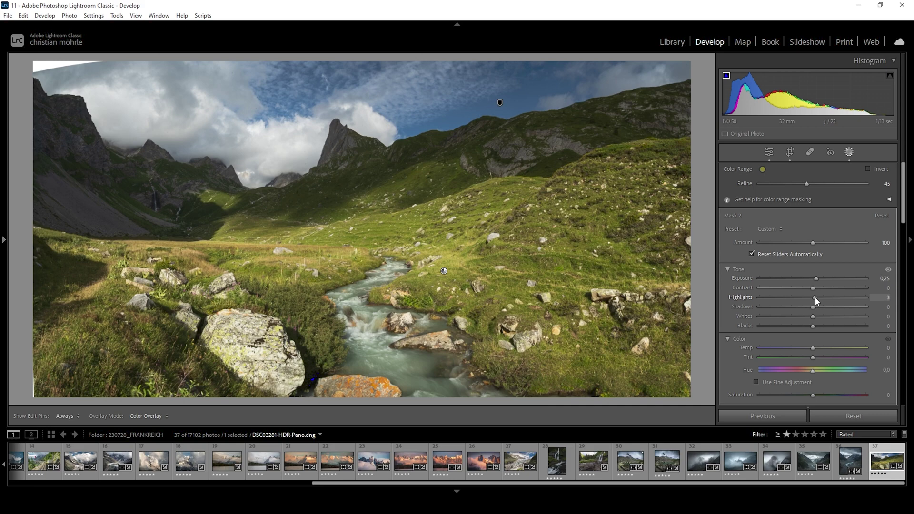
pyautogui.moveTo(814, 296); pyautogui.dragTo(816, 317)
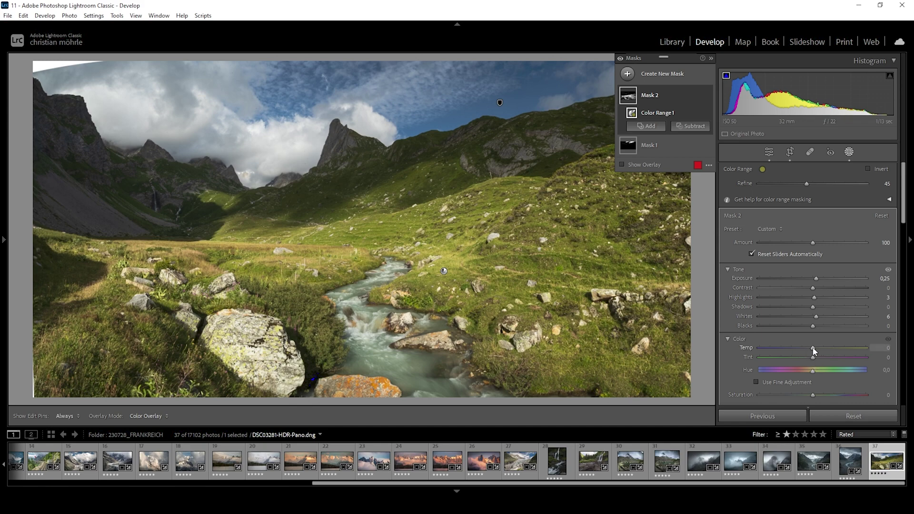
pyautogui.moveTo(813, 348)
pyautogui.mouseDown()
pyautogui.moveTo(811, 363)
pyautogui.moveTo(803, 347)
pyautogui.mouseUp()
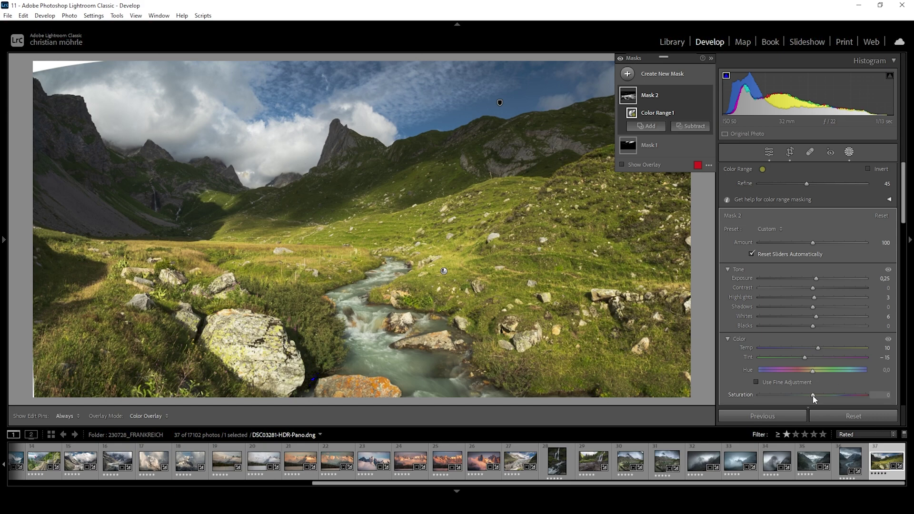
pyautogui.moveTo(810, 395); pyautogui.dragTo(803, 395)
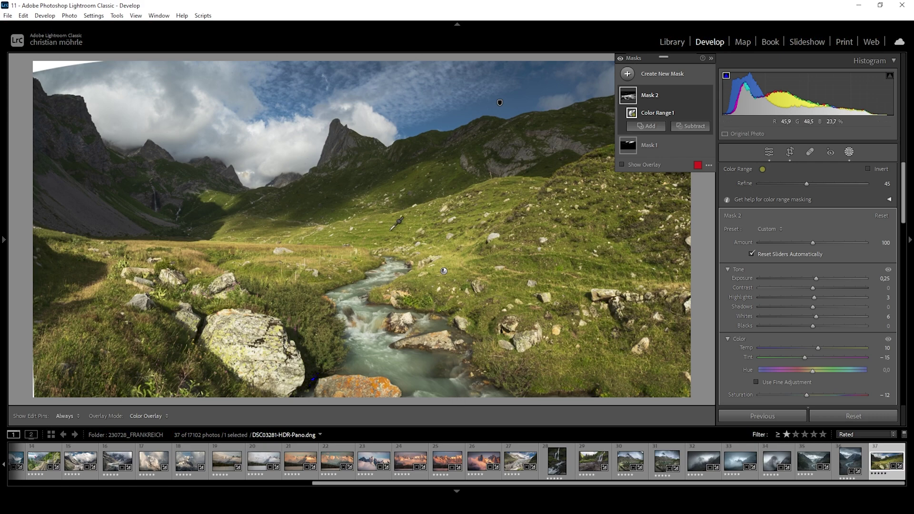
pyautogui.click(627, 74)
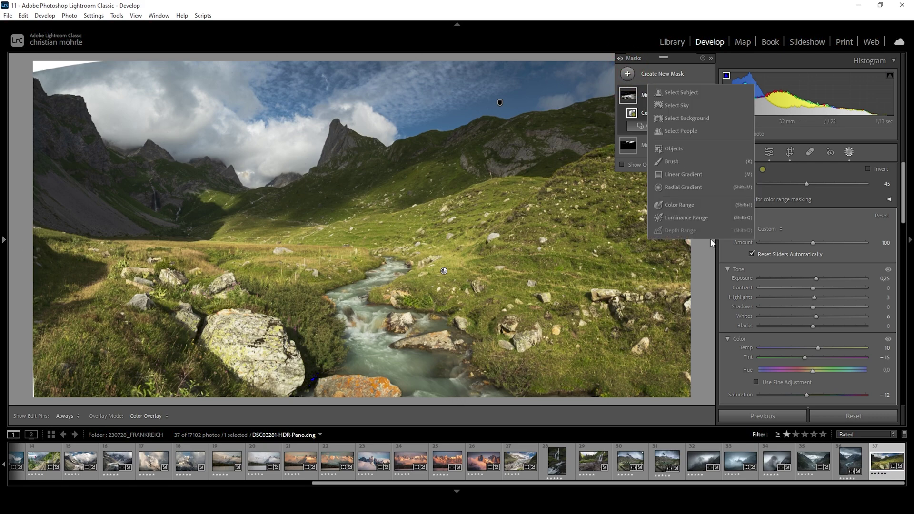
# Step: Create a Color Range mask on the turquoise stream, intersected with a brush painted over the stream
pyautogui.click(684, 206)
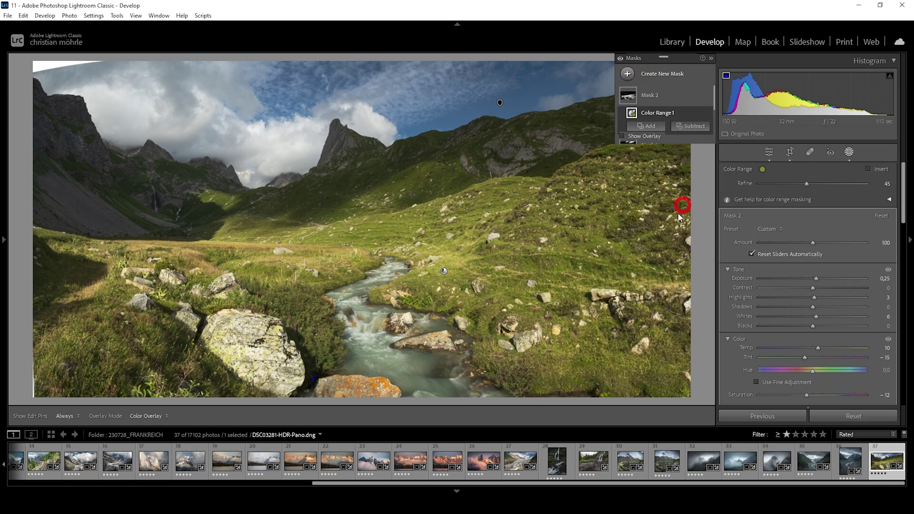
pyautogui.click(382, 351)
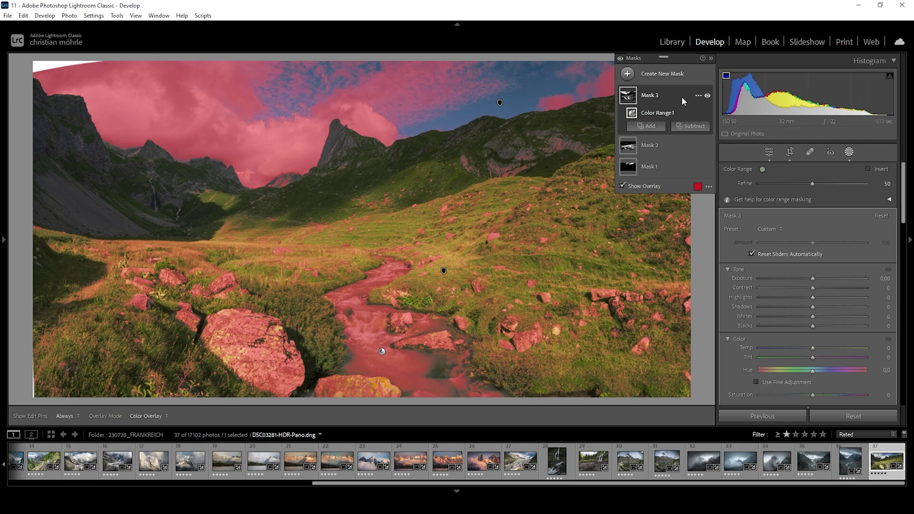
pyautogui.click(698, 95)
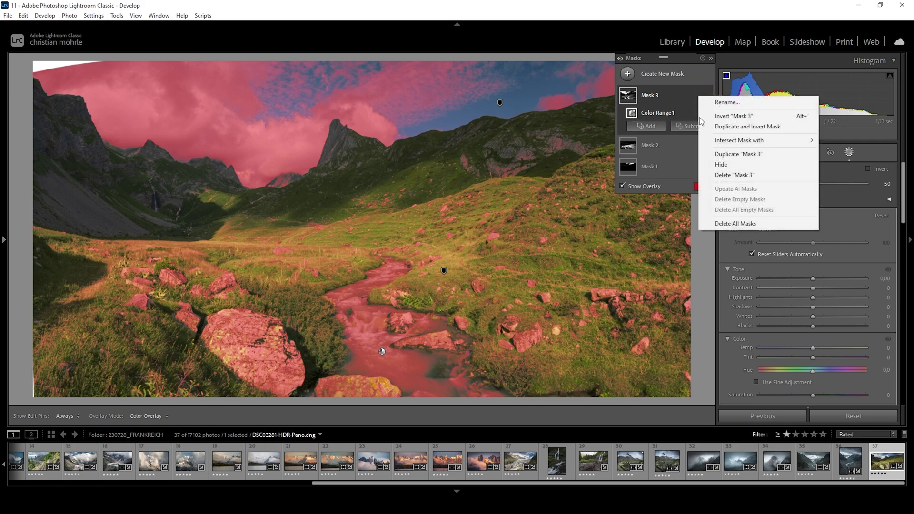
pyautogui.moveTo(766, 141)
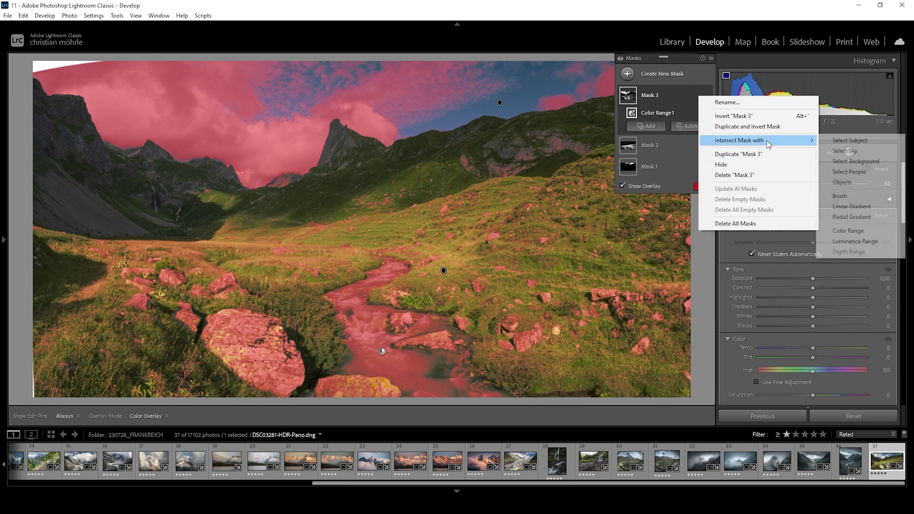
pyautogui.click(865, 197)
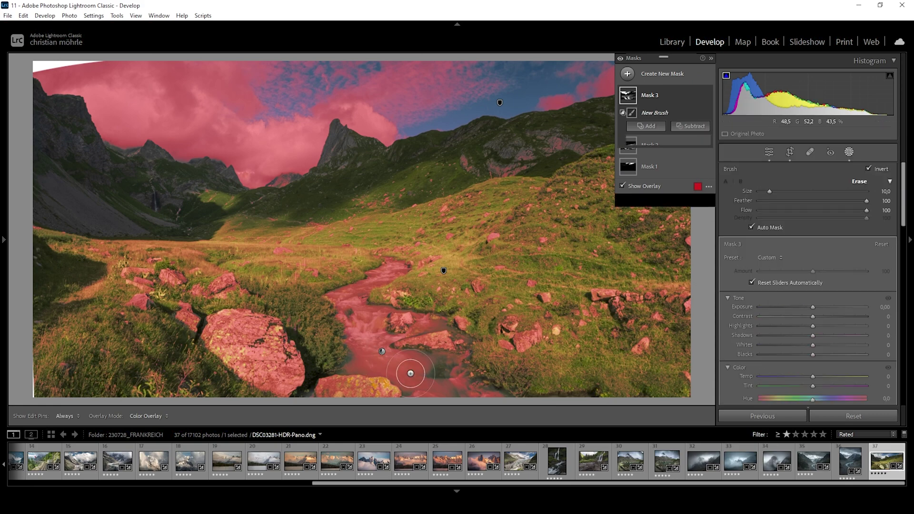
pyautogui.moveTo(409, 374)
pyautogui.mouseDown()
pyautogui.moveTo(363, 358)
pyautogui.moveTo(464, 400)
pyautogui.moveTo(463, 380)
pyautogui.moveTo(511, 408)
pyautogui.moveTo(453, 383)
pyautogui.moveTo(463, 344)
pyautogui.moveTo(422, 321)
pyautogui.moveTo(344, 342)
pyautogui.moveTo(368, 330)
pyautogui.moveTo(349, 298)
pyautogui.moveTo(397, 274)
pyautogui.moveTo(388, 268)
pyautogui.moveTo(342, 308)
pyautogui.moveTo(402, 316)
pyautogui.moveTo(363, 310)
pyautogui.moveTo(357, 358)
pyautogui.moveTo(342, 365)
pyautogui.moveTo(375, 356)
pyautogui.moveTo(437, 384)
pyautogui.moveTo(421, 361)
pyautogui.moveTo(445, 378)
pyautogui.mouseUp()
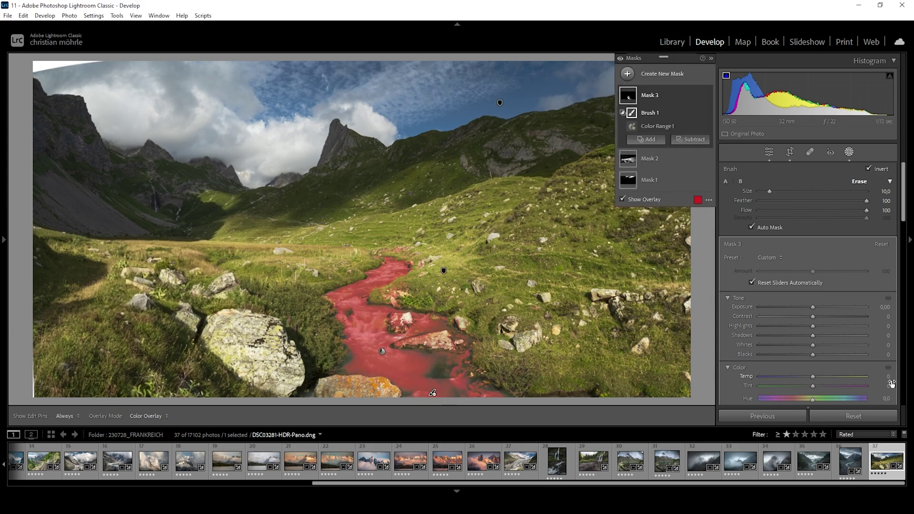
# Step: Set the stream mask's Temp to −9 and Saturation to +42
pyautogui.scroll(-5, 818, 327)
pyautogui.scroll(-2, 816, 325)
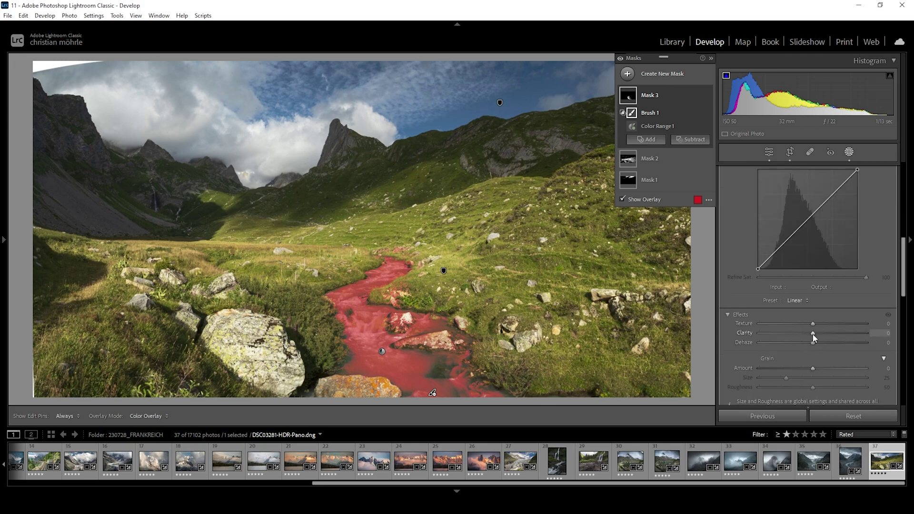
pyautogui.moveTo(812, 335); pyautogui.dragTo(866, 331)
pyautogui.scroll(5, 871, 244)
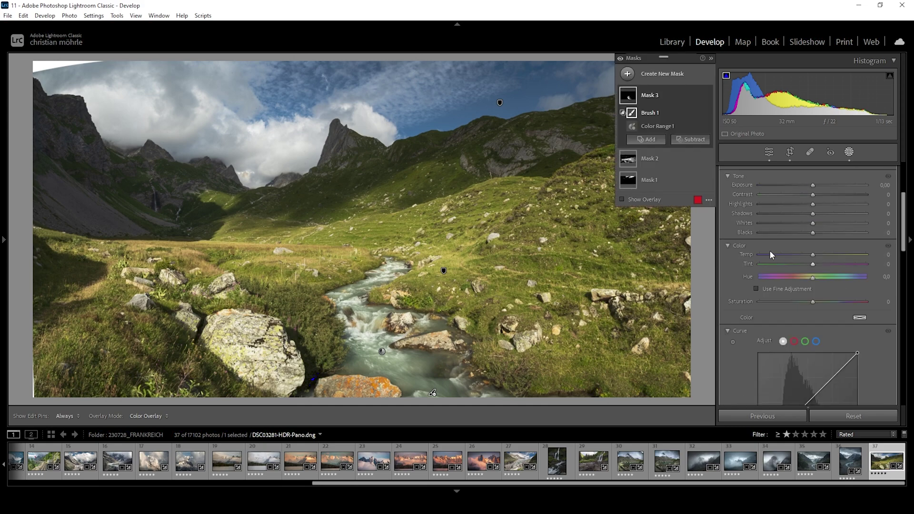
pyautogui.moveTo(813, 259); pyautogui.dragTo(807, 256)
pyautogui.moveTo(814, 301); pyautogui.dragTo(815, 303)
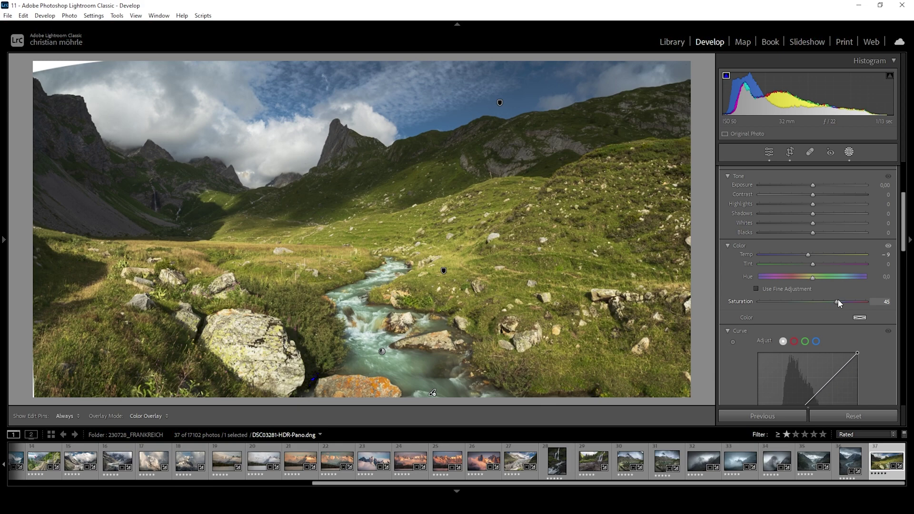
pyautogui.moveTo(837, 302); pyautogui.dragTo(835, 303)
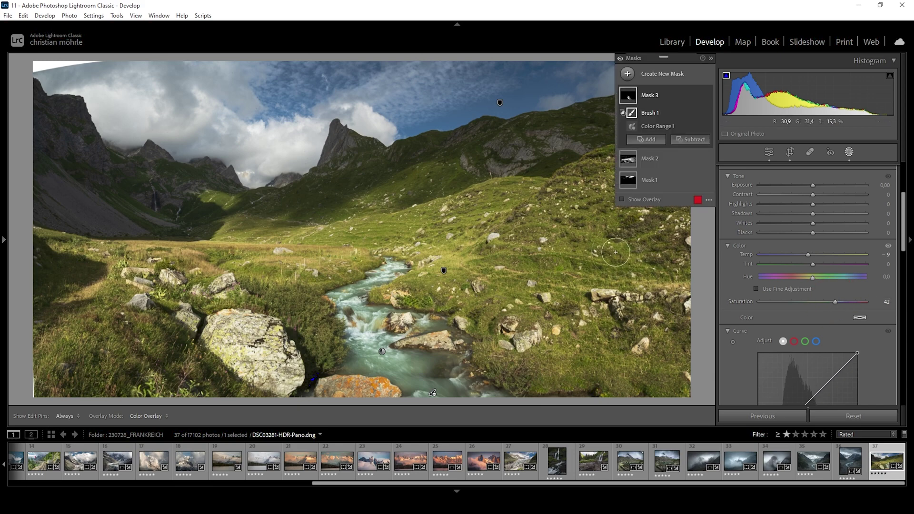
pyautogui.click(627, 74)
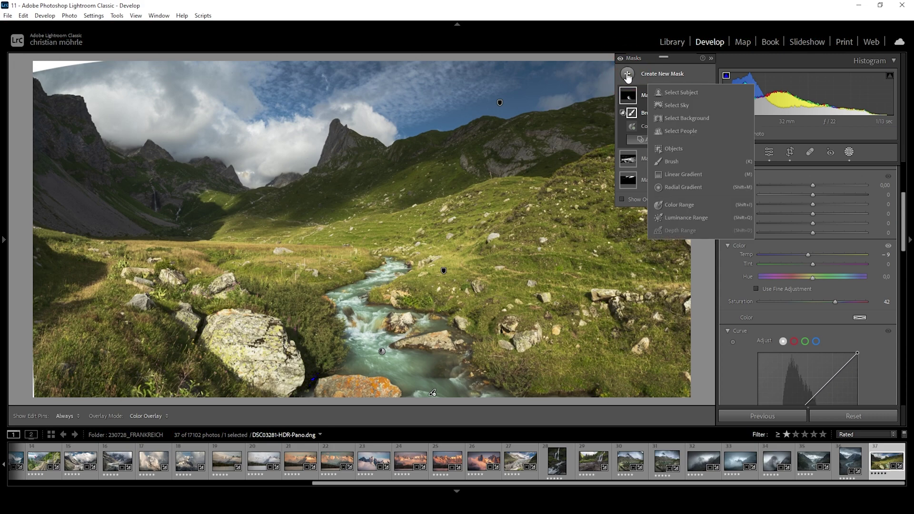
# Step: Add a Select Sky mask, raise its exposure, and set its Clarity to +12
pyautogui.click(685, 109)
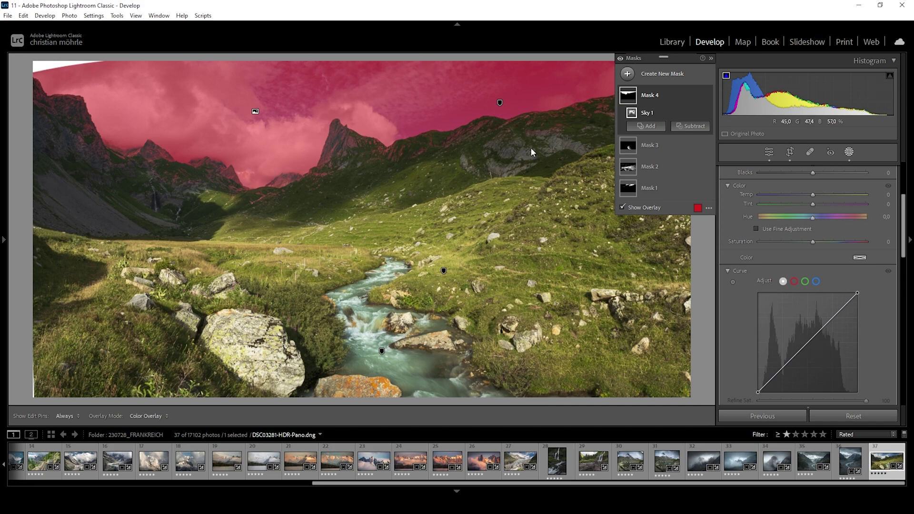
pyautogui.click(621, 208)
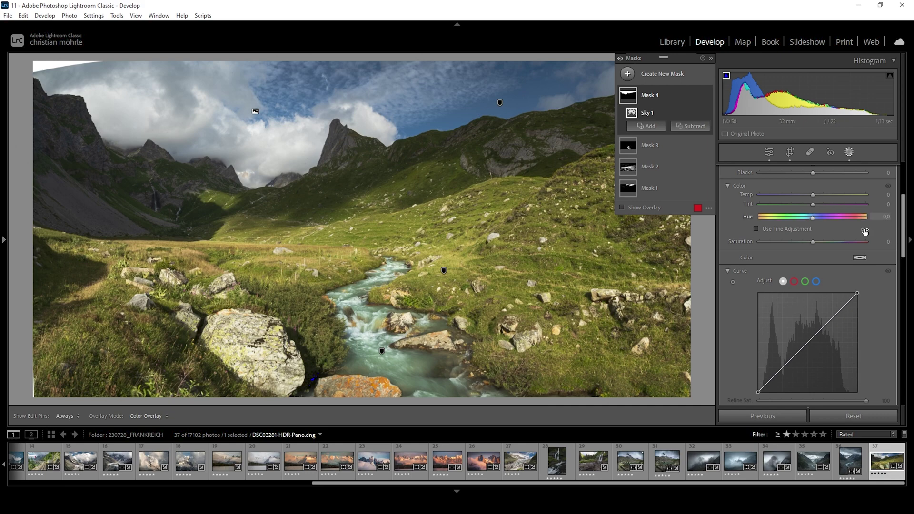
pyautogui.scroll(5, 834, 254)
pyautogui.moveTo(814, 246); pyautogui.dragTo(820, 247)
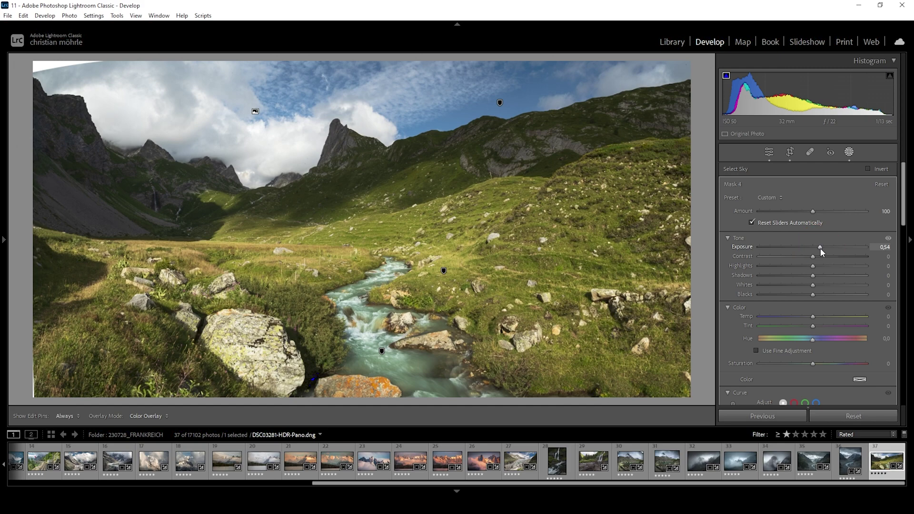
pyautogui.moveTo(813, 284); pyautogui.dragTo(817, 284)
pyautogui.scroll(-5, 838, 304)
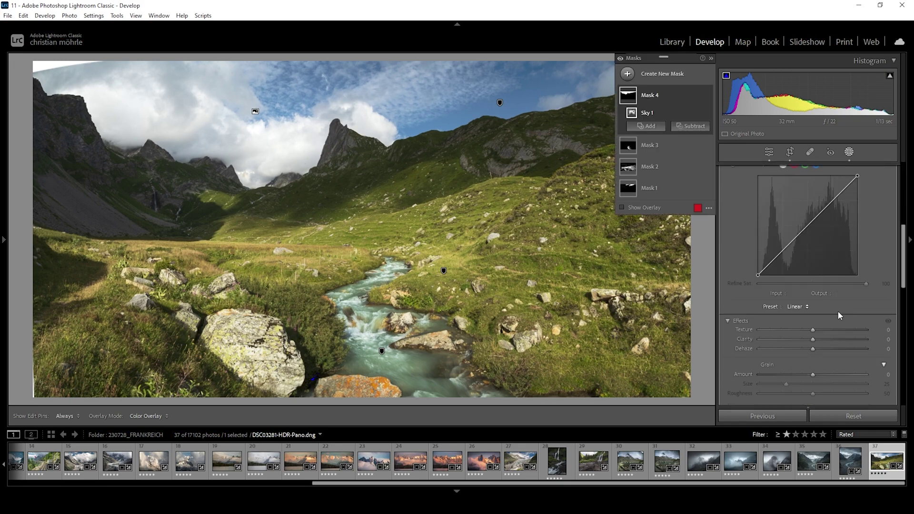
pyautogui.click(813, 340)
pyautogui.moveTo(812, 342); pyautogui.dragTo(818, 342)
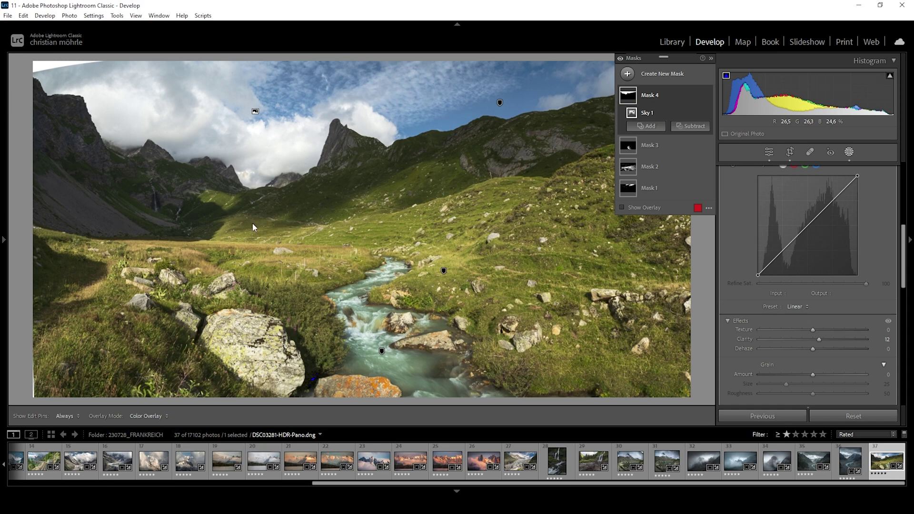
# Step: Draw a Linear Gradient mask from the top covering the upper part of the photo
pyautogui.click(633, 114)
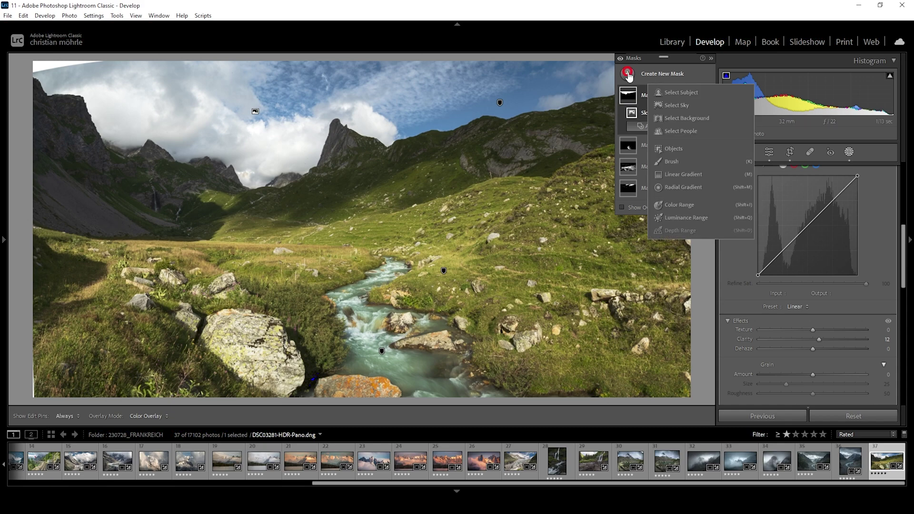
pyautogui.click(685, 175)
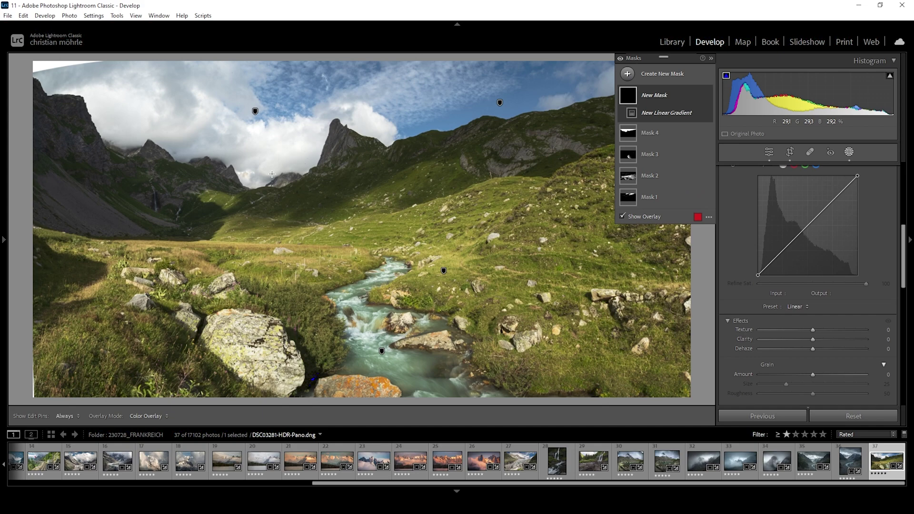
pyautogui.moveTo(272, 174); pyautogui.dragTo(287, 280)
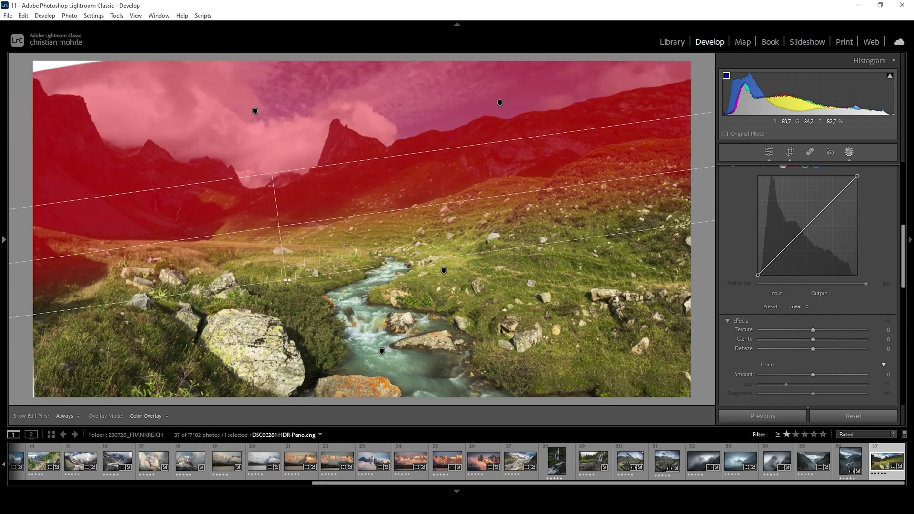
pyautogui.moveTo(271, 174); pyautogui.dragTo(267, 144)
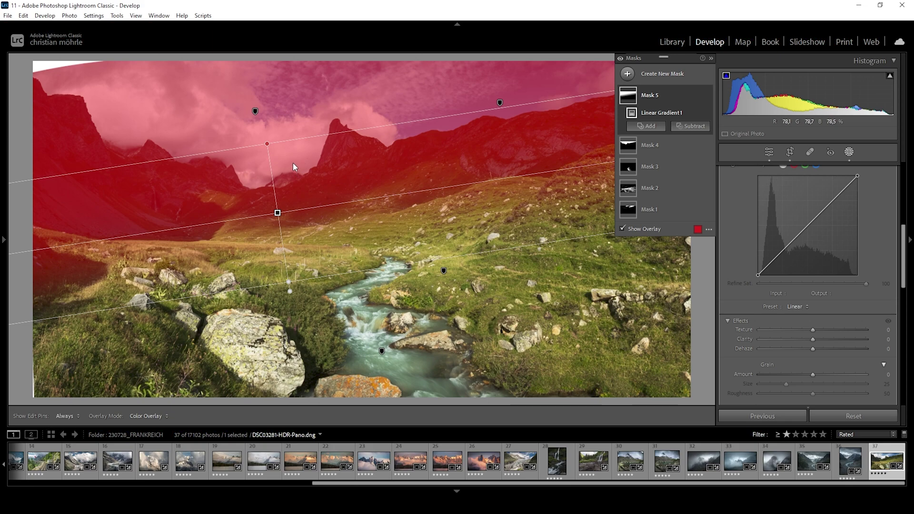
# Step: Subtract the sky from the gradient and lower its Shadows to −43
pyautogui.click(685, 127)
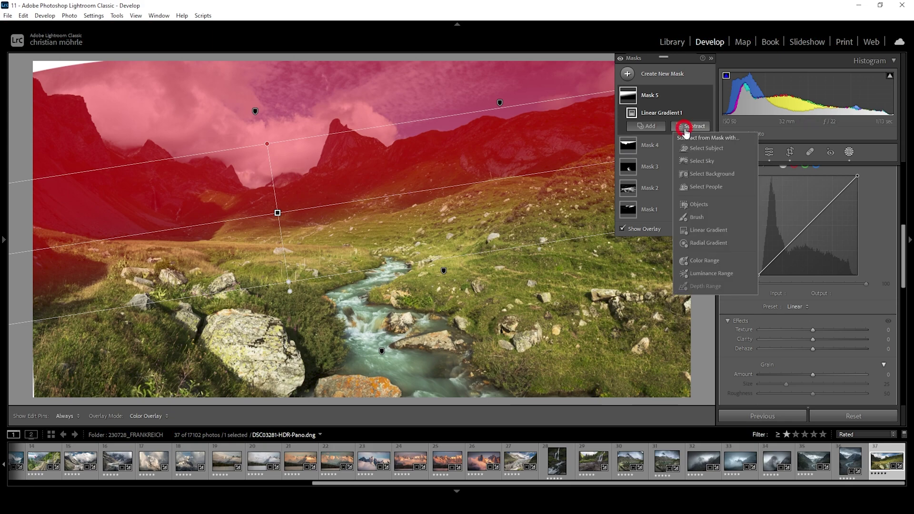
pyautogui.click(702, 161)
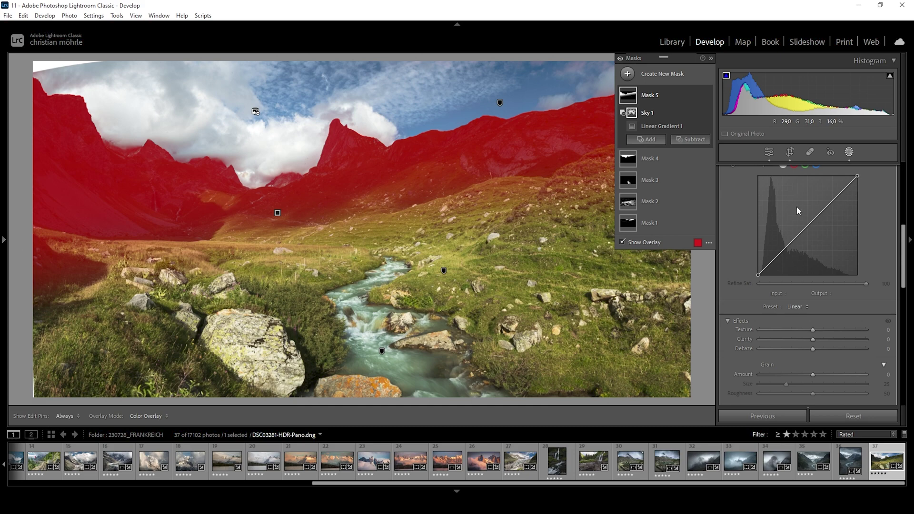
pyautogui.scroll(5, 797, 210)
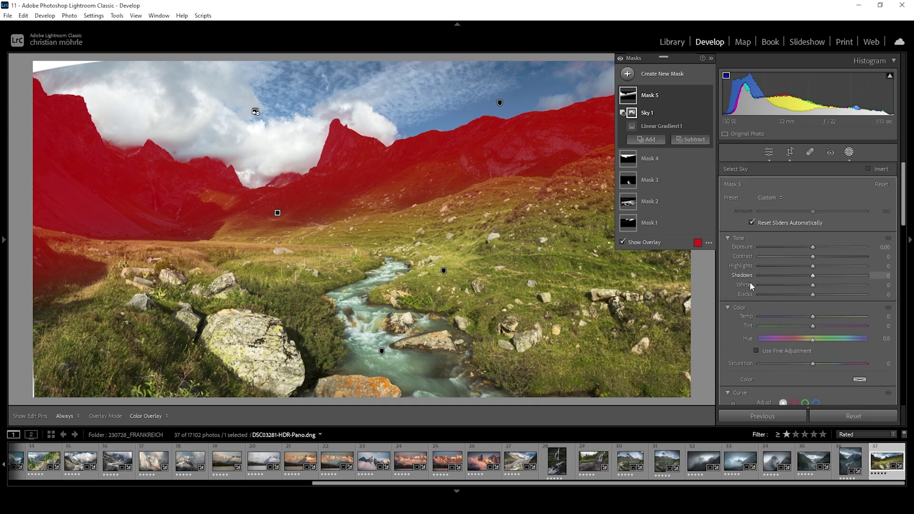
pyautogui.moveTo(812, 275); pyautogui.dragTo(794, 276)
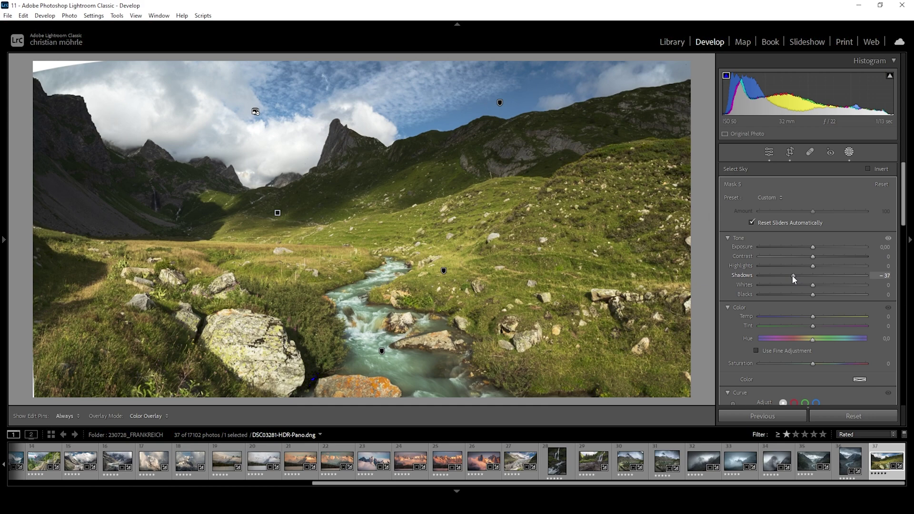
pyautogui.moveTo(793, 276); pyautogui.dragTo(788, 276)
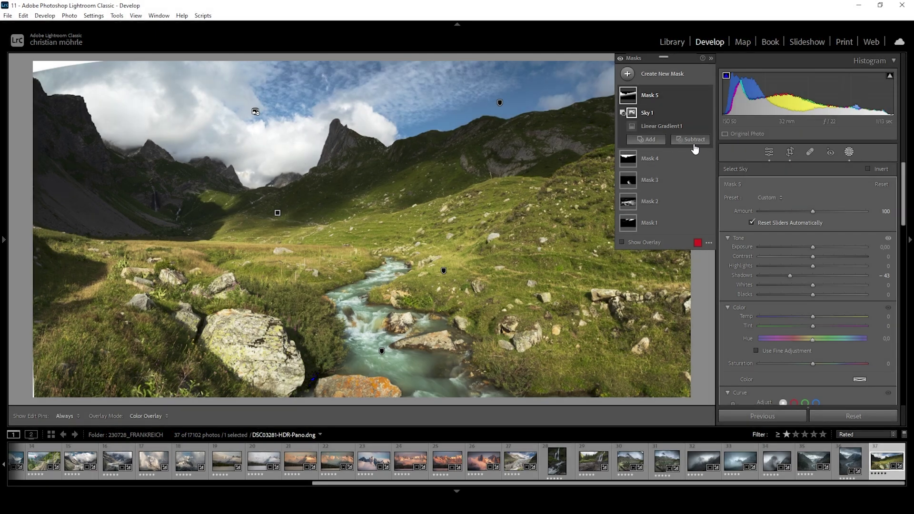
# Step: Brush-subtract the darkening mask away from the small waterfall on the left
pyautogui.click(693, 143)
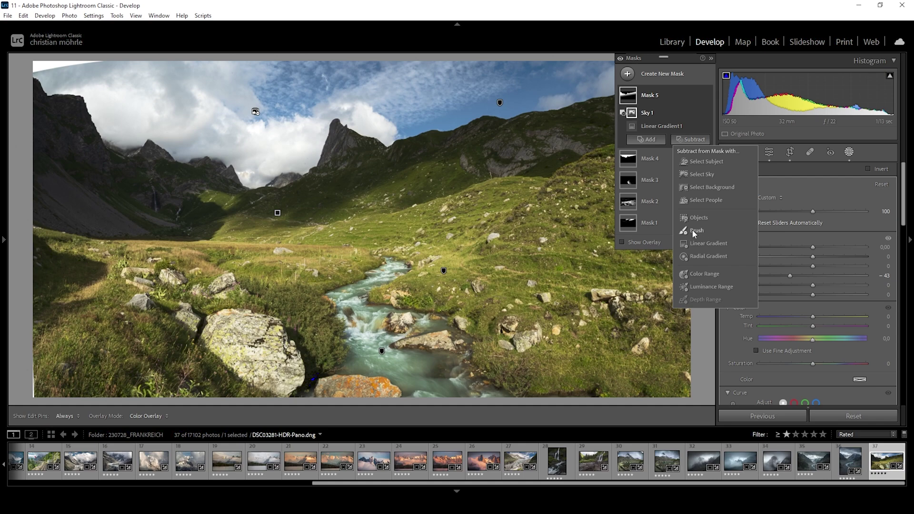
pyautogui.click(694, 231)
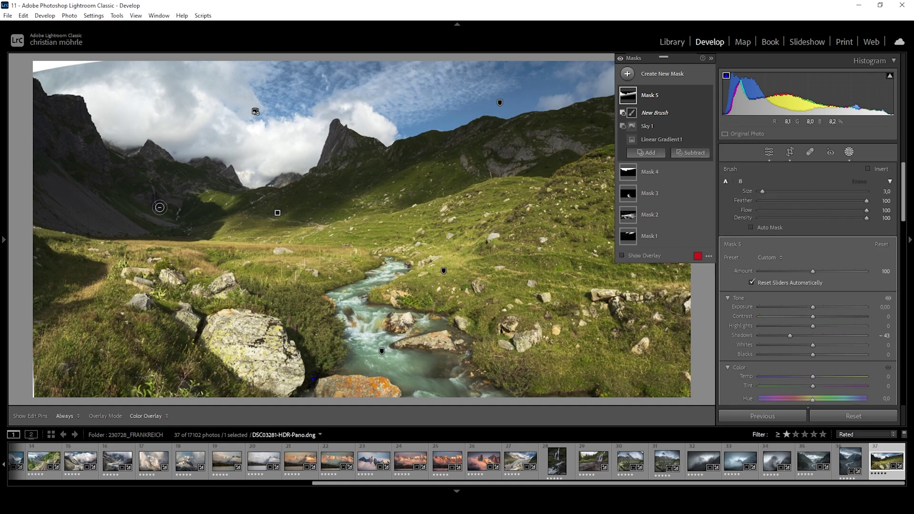
pyautogui.press('h')
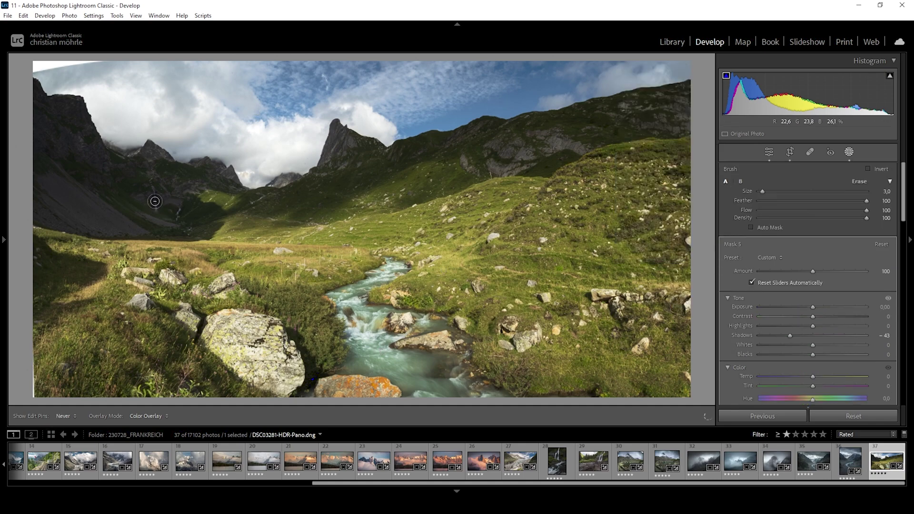
pyautogui.press('h')
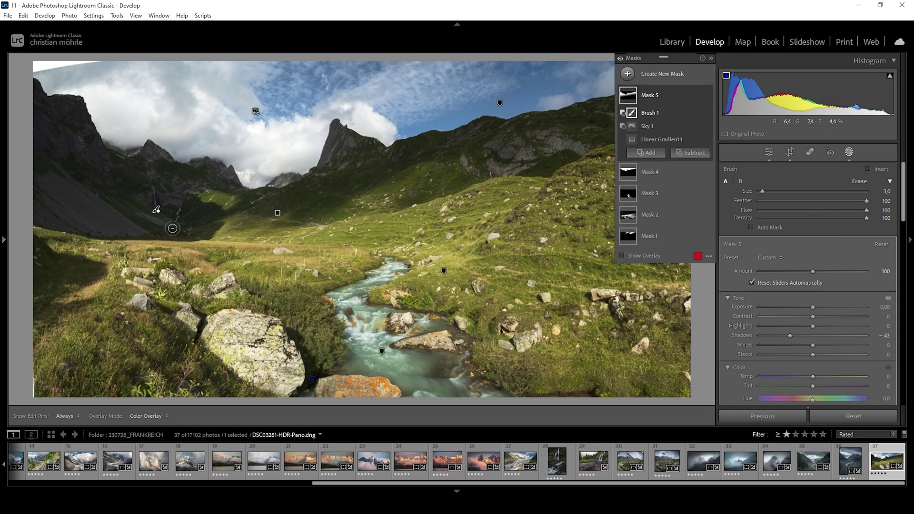
pyautogui.moveTo(178, 212); pyautogui.dragTo(176, 222)
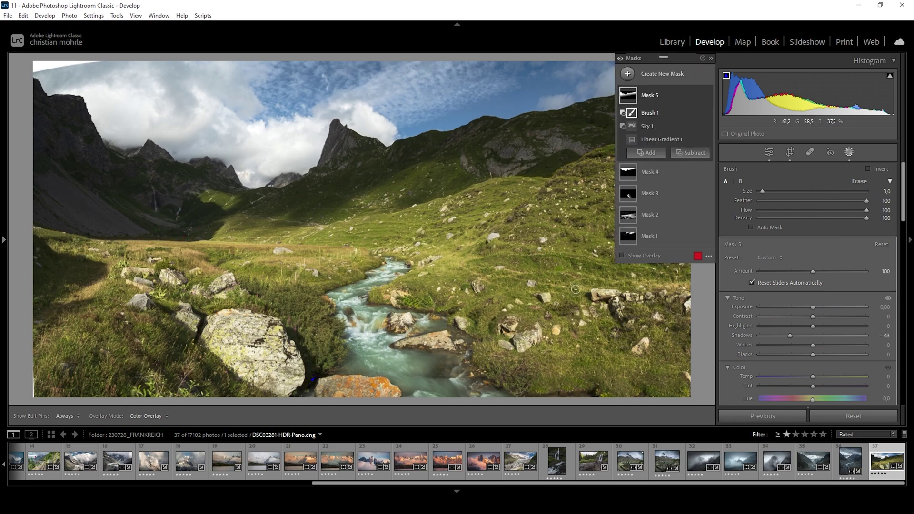
# Step: Add a small radial gradient on the dark slope with Highlights and Whites 100 and Clarity 18
pyautogui.click(627, 74)
pyautogui.click(680, 189)
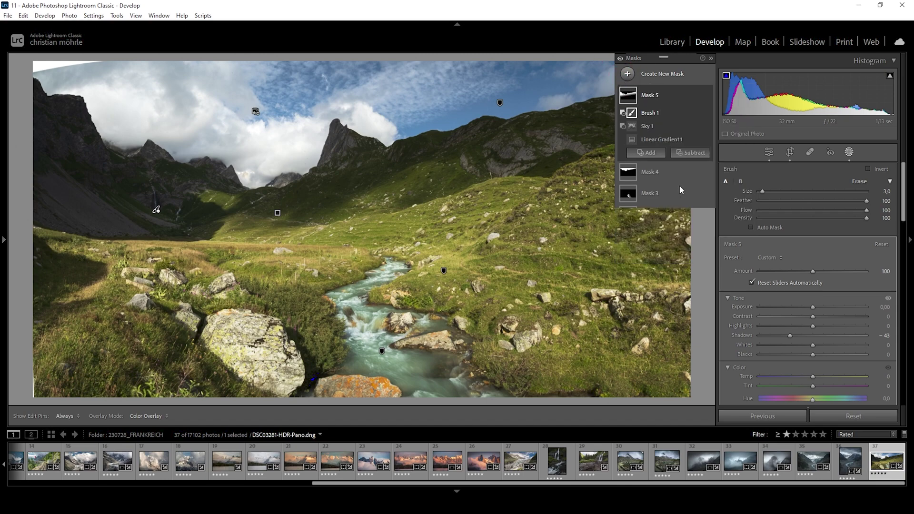
pyautogui.moveTo(172, 205)
pyautogui.mouseDown()
pyautogui.moveTo(216, 232)
pyautogui.moveTo(200, 236)
pyautogui.moveTo(185, 216)
pyautogui.mouseUp()
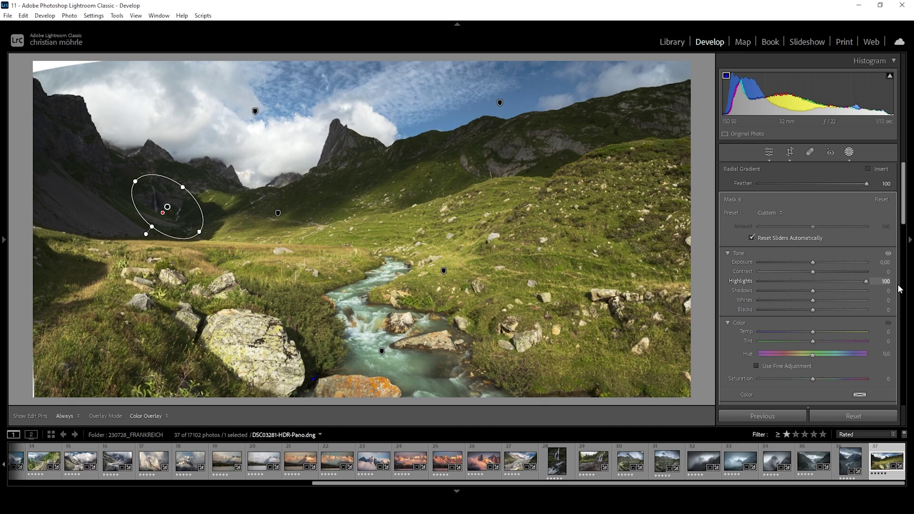
pyautogui.moveTo(813, 301); pyautogui.dragTo(913, 305)
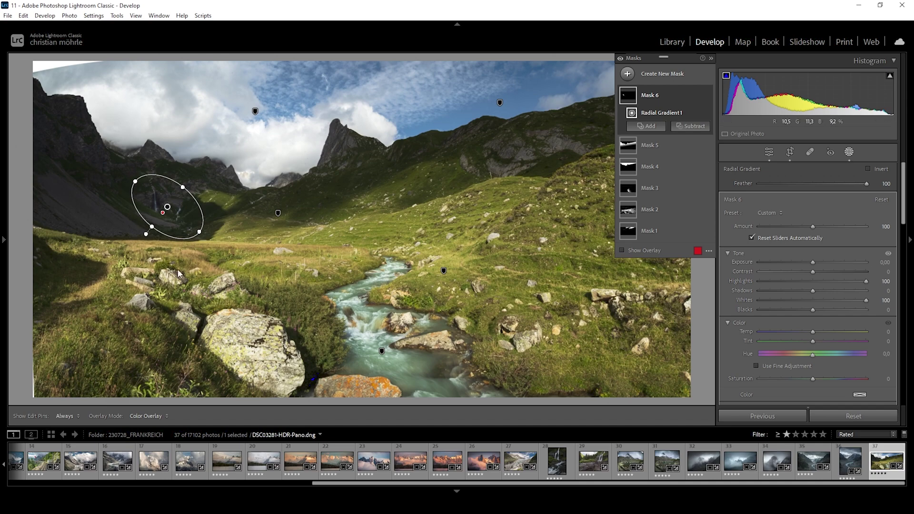
pyautogui.moveTo(170, 206); pyautogui.dragTo(170, 208)
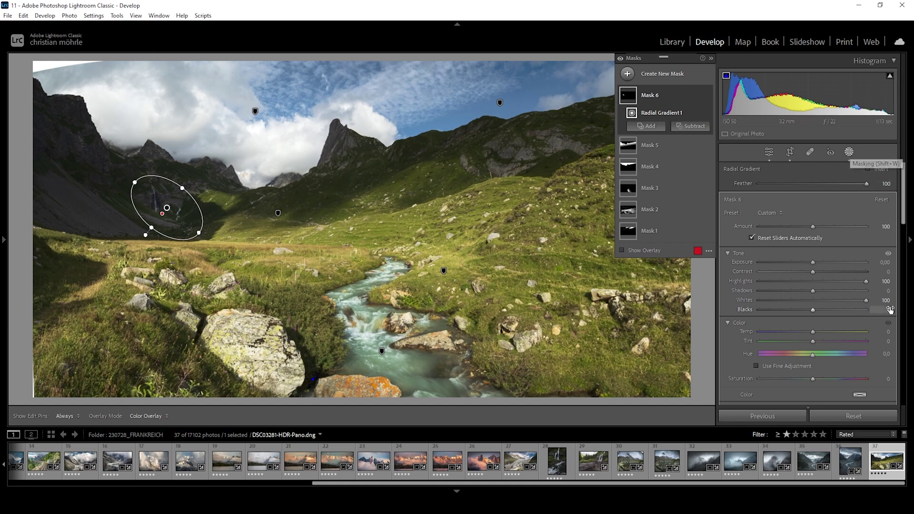
pyautogui.scroll(-8, 851, 325)
pyautogui.moveTo(814, 356); pyautogui.dragTo(824, 358)
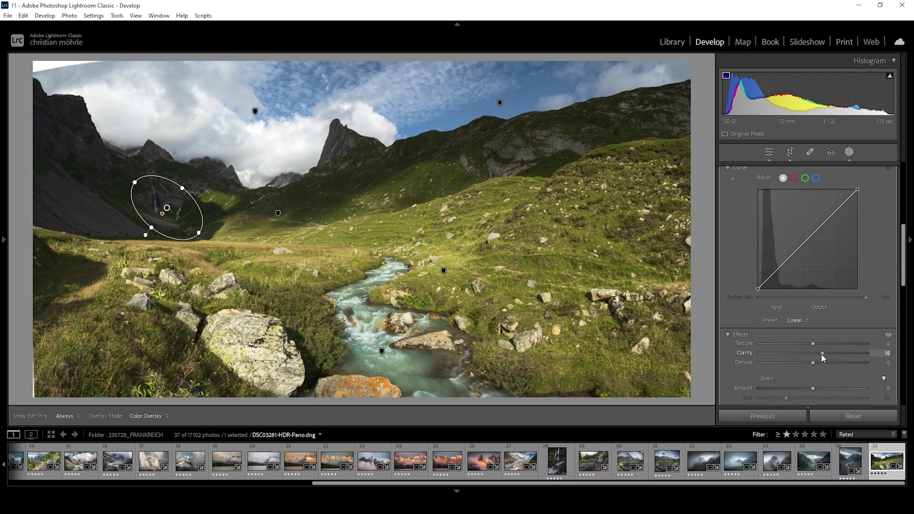
pyautogui.moveTo(821, 353); pyautogui.dragTo(820, 353)
pyautogui.click(853, 153)
# Step: Drag a linear gradient upward over the foreground meadow and set its Shadows to +100
pyautogui.click(853, 152)
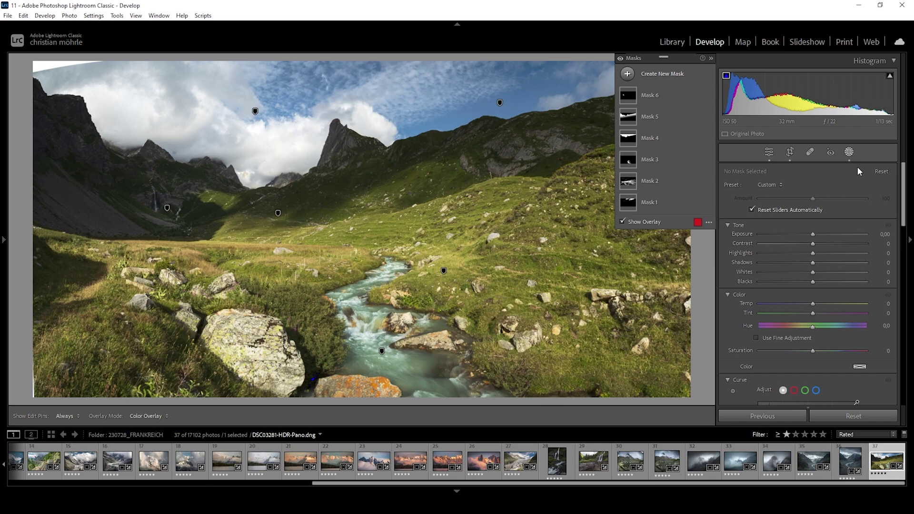
pyautogui.click(626, 74)
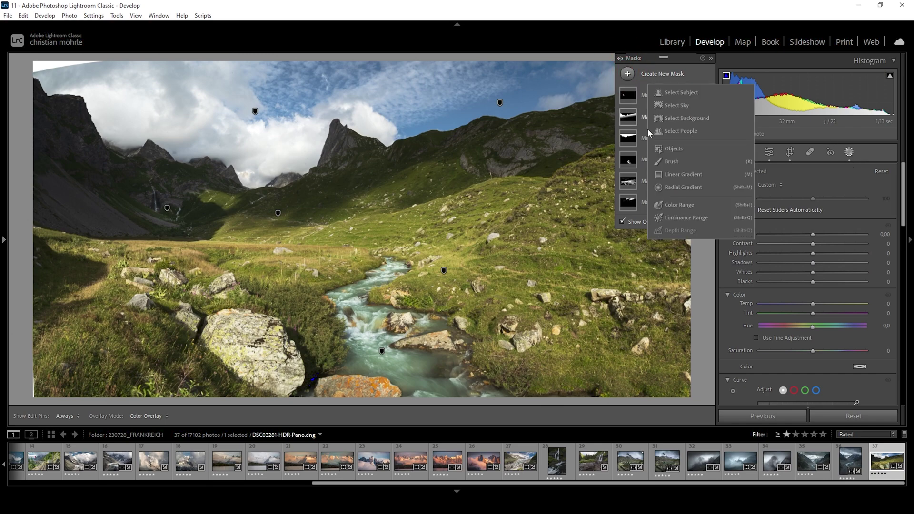
pyautogui.click(675, 173)
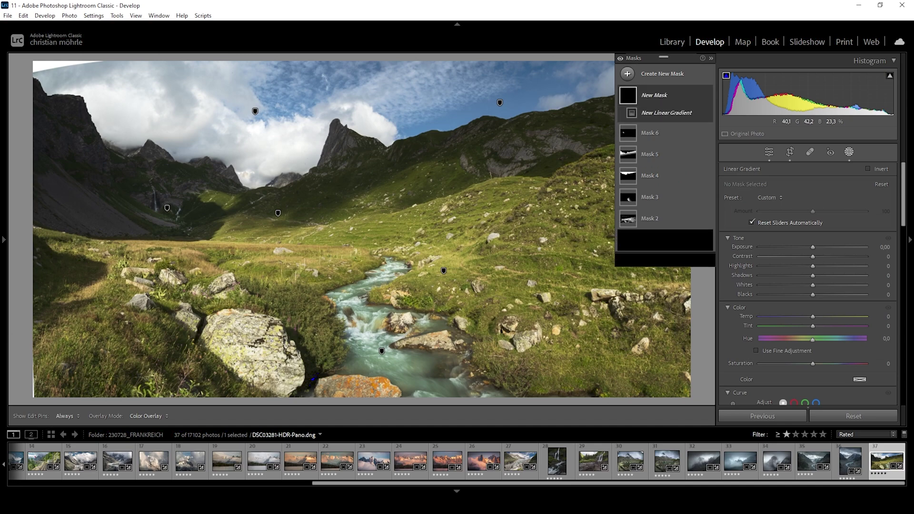
pyautogui.moveTo(270, 339); pyautogui.dragTo(242, 224)
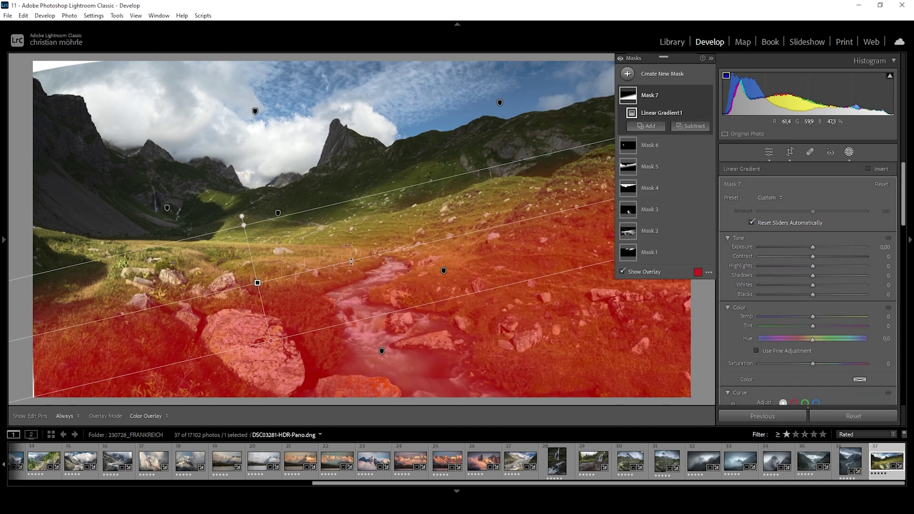
pyautogui.click(813, 275)
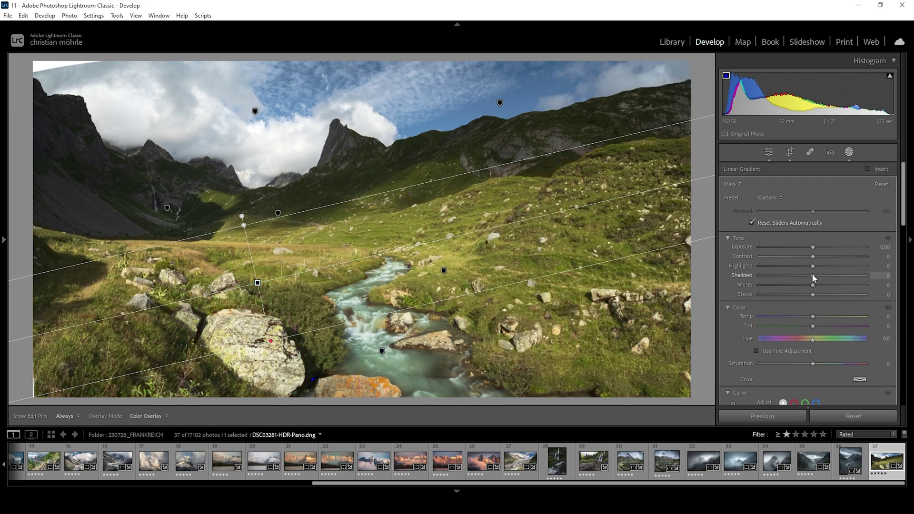
pyautogui.moveTo(826, 274); pyautogui.dragTo(873, 275)
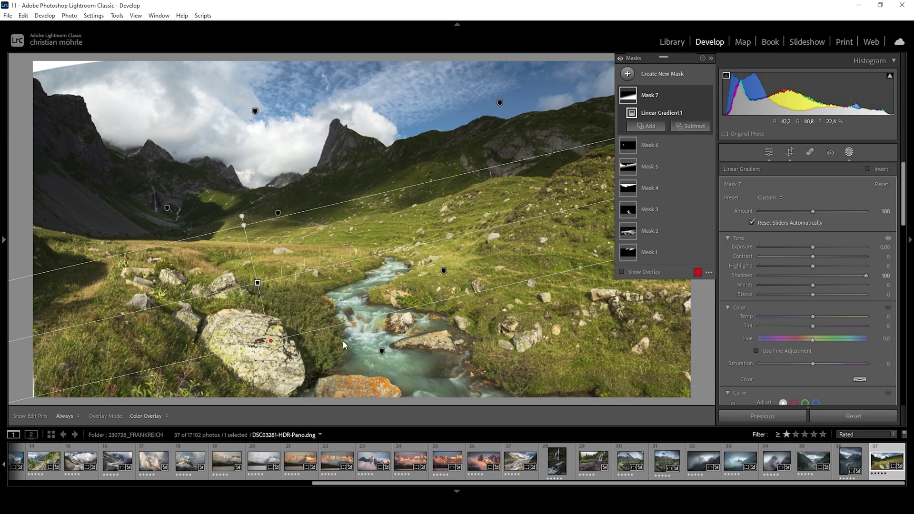
pyautogui.click(659, 95)
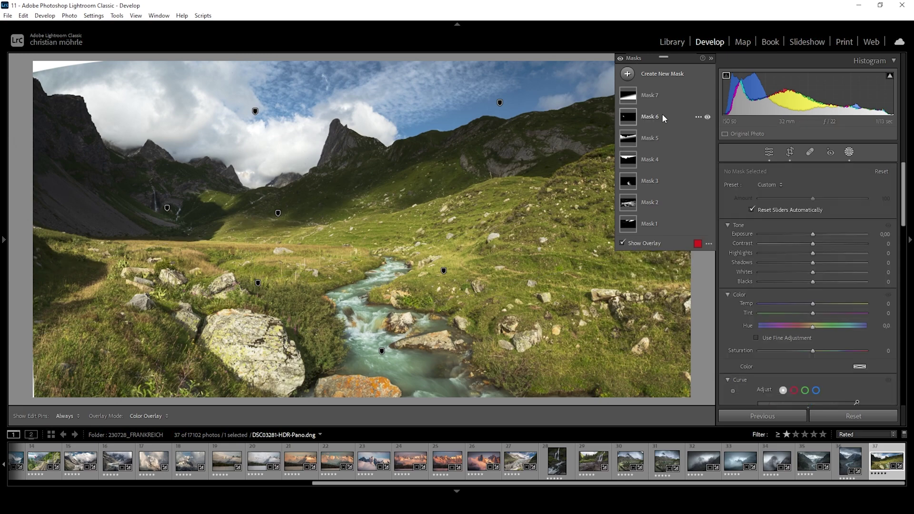
# Step: Toggle the mask edits on and off to compare, then exit masking to the Develop panels
pyautogui.click(620, 59)
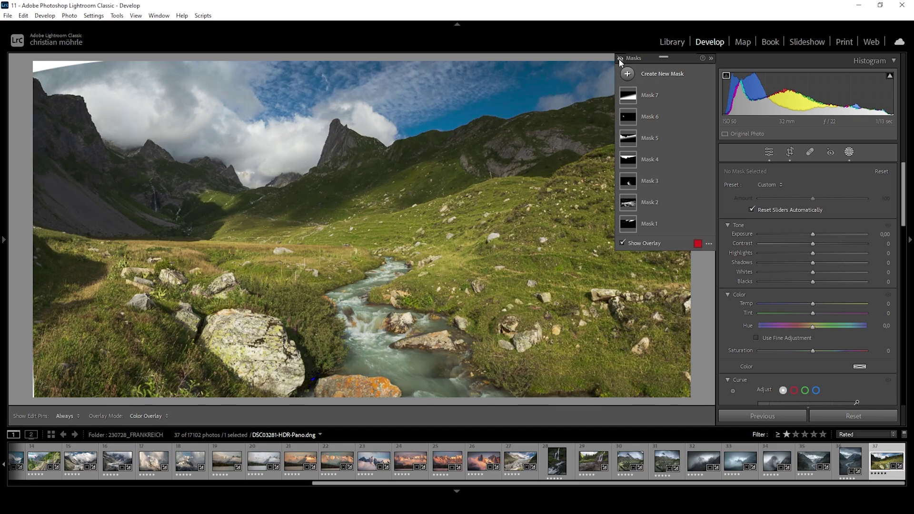
pyautogui.click(620, 59)
pyautogui.click(620, 59)
pyautogui.click(620, 59)
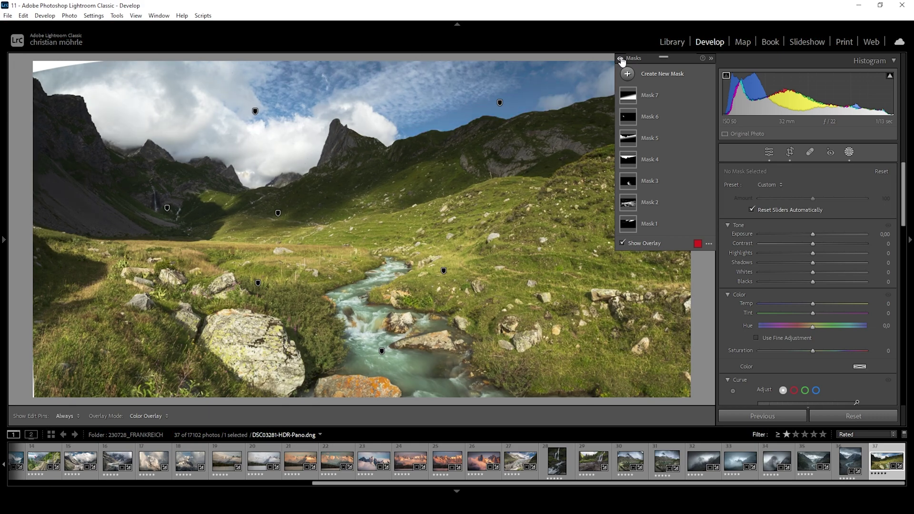
pyautogui.click(620, 59)
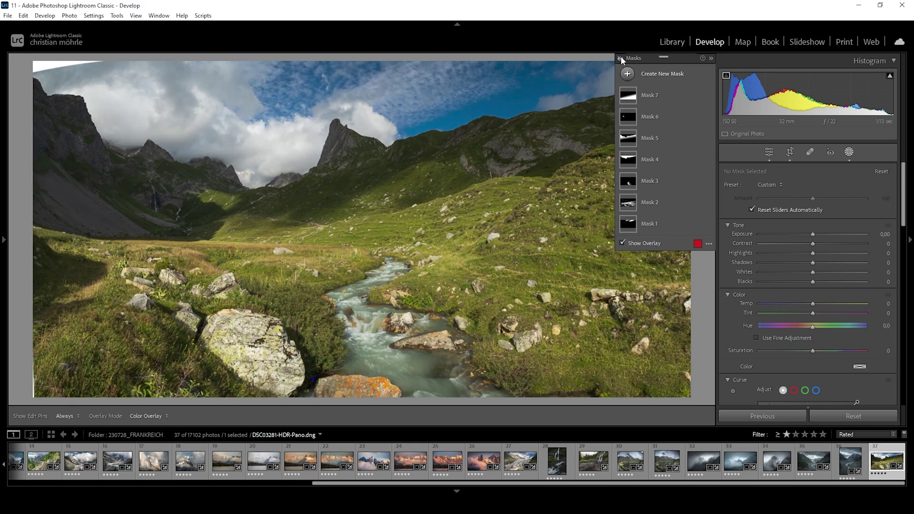
pyautogui.click(849, 149)
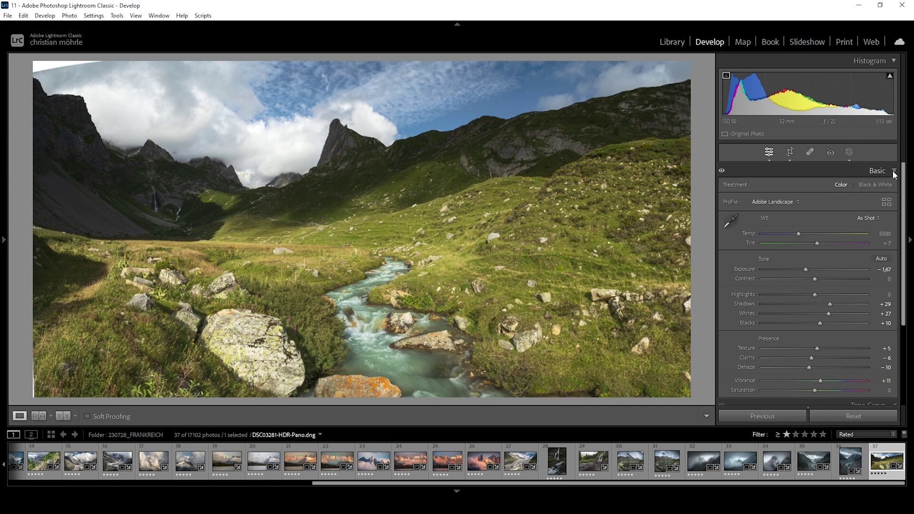
pyautogui.click(893, 170)
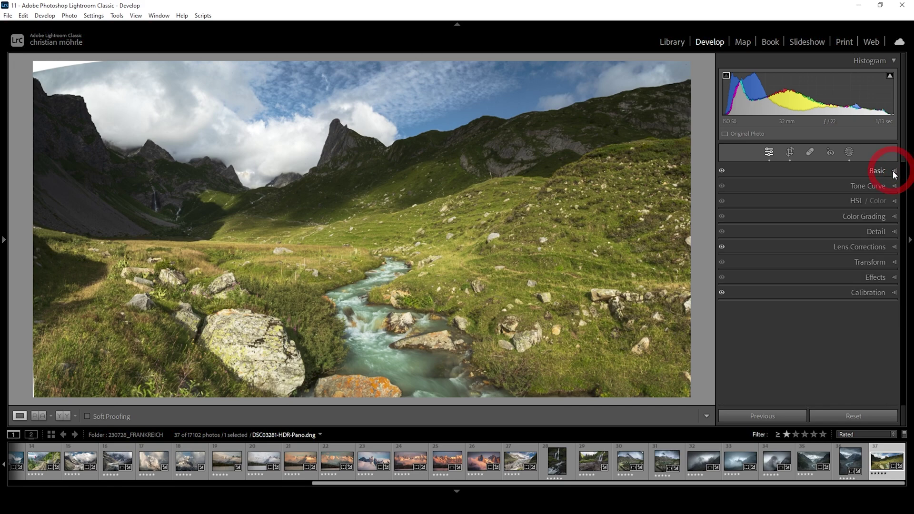
# Step: In HSL / Color Saturation, set Orange +22, Green +14, Yellow +9 and Aqua +18
pyautogui.click(894, 202)
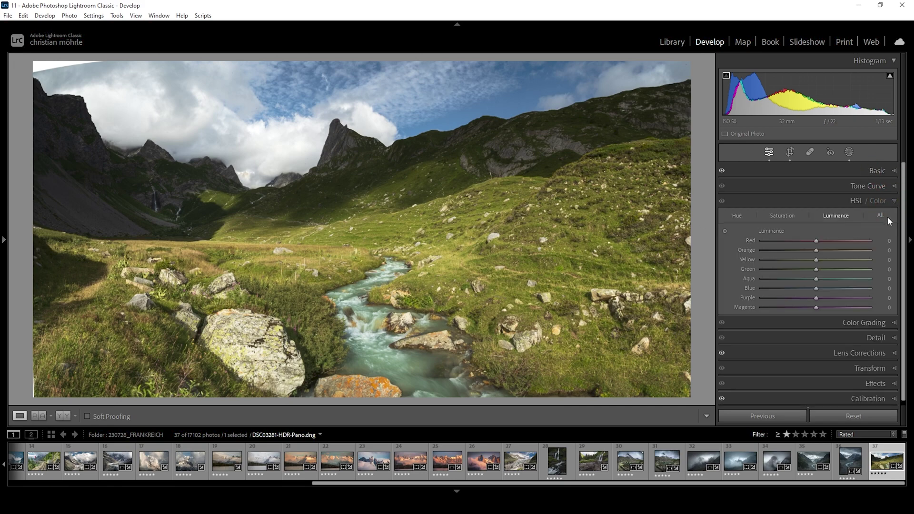
pyautogui.click(777, 215)
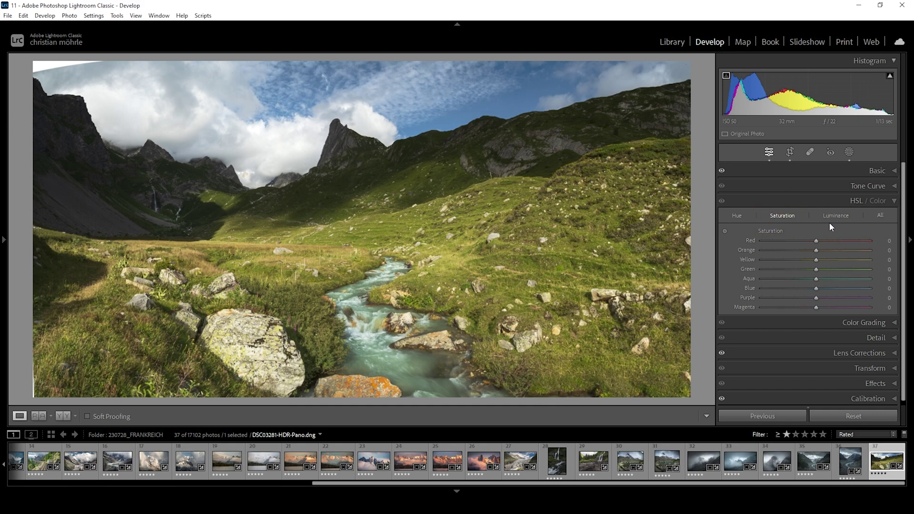
pyautogui.moveTo(817, 250); pyautogui.dragTo(829, 262)
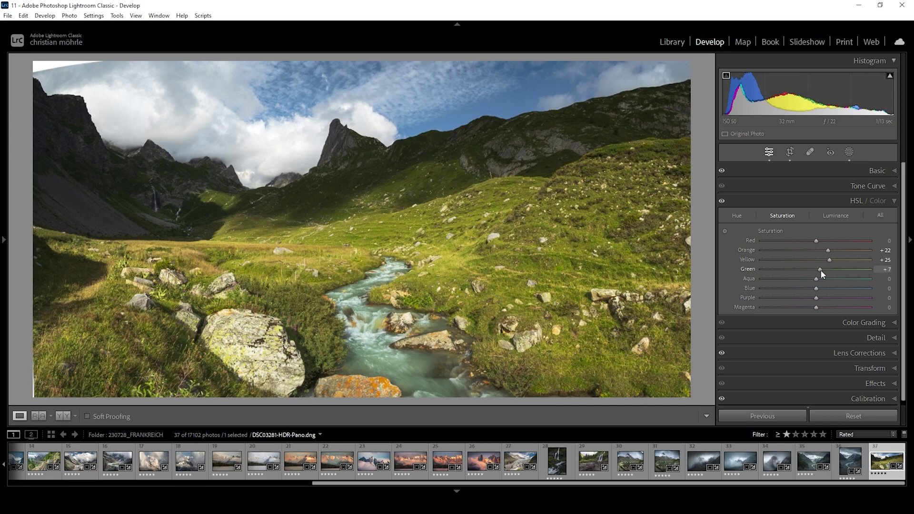
pyautogui.moveTo(820, 270); pyautogui.dragTo(827, 283)
pyautogui.moveTo(829, 260)
pyautogui.mouseDown()
pyautogui.moveTo(813, 261)
pyautogui.moveTo(821, 262)
pyautogui.mouseUp()
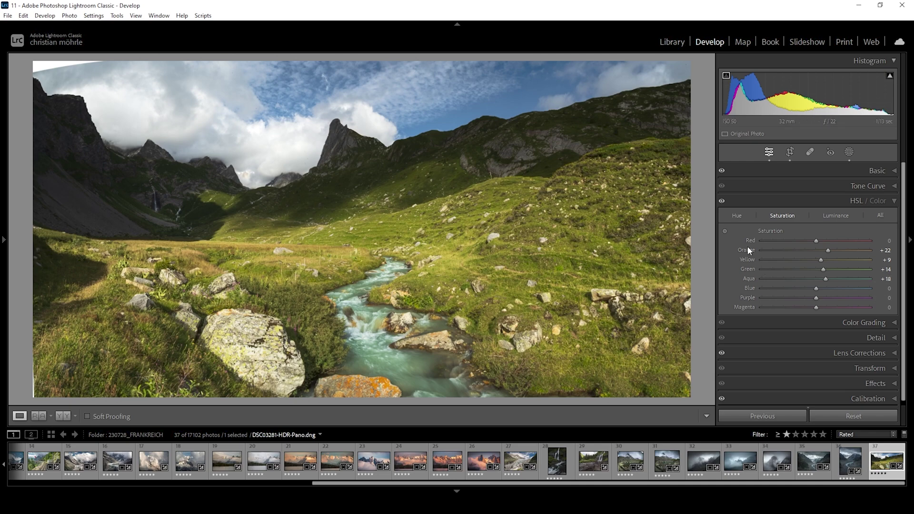
# Step: Switch HSL to Luminance and set Yellow +6, Green +4 and Blue +12
pyautogui.click(837, 215)
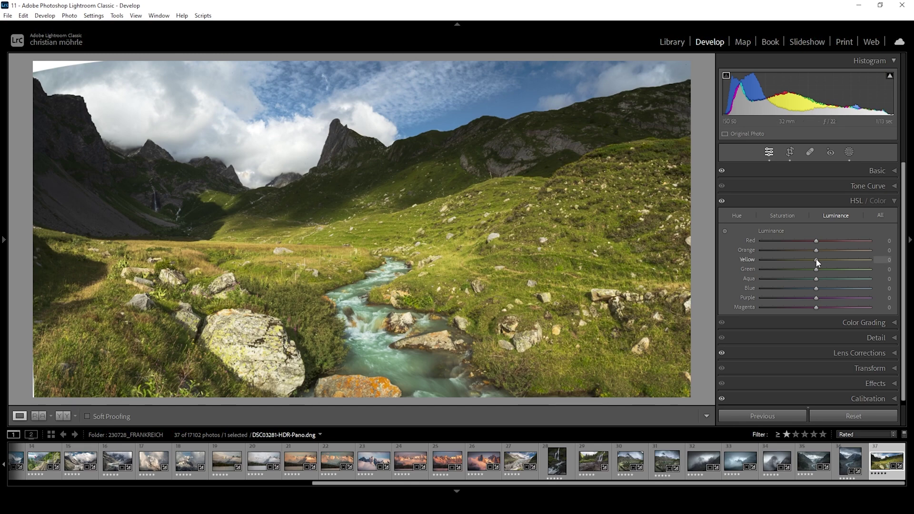
pyautogui.moveTo(817, 262); pyautogui.dragTo(822, 262)
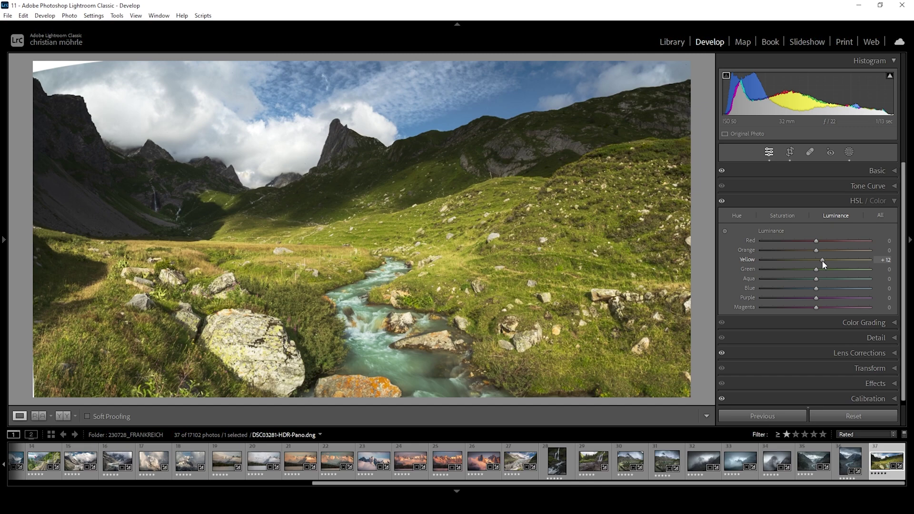
pyautogui.moveTo(823, 262); pyautogui.dragTo(822, 261)
pyautogui.moveTo(821, 259); pyautogui.dragTo(822, 288)
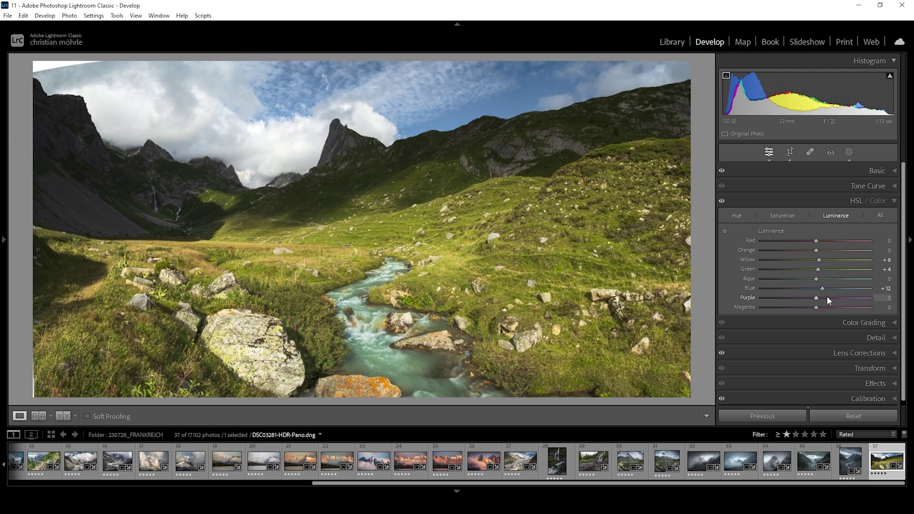
# Step: Tint the midtones in Color Grading with Hue 208 at Saturation 4
pyautogui.click(888, 201)
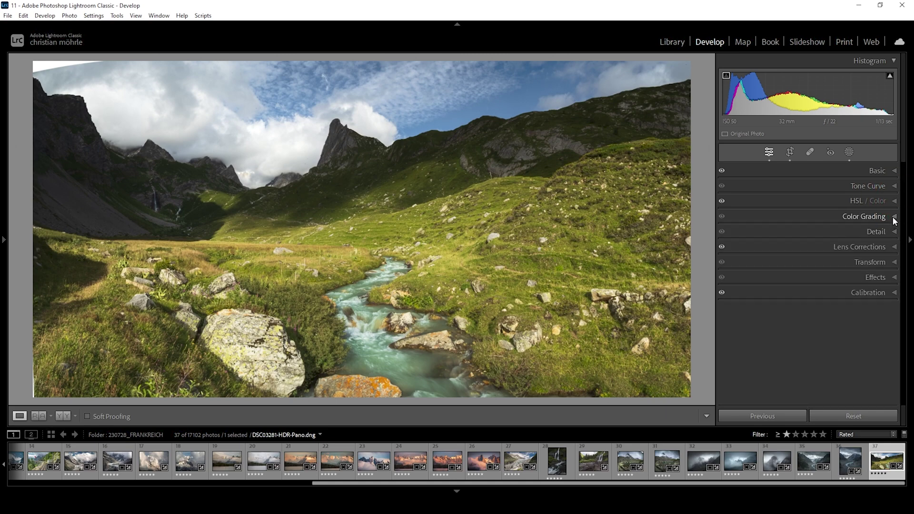
pyautogui.click(889, 217)
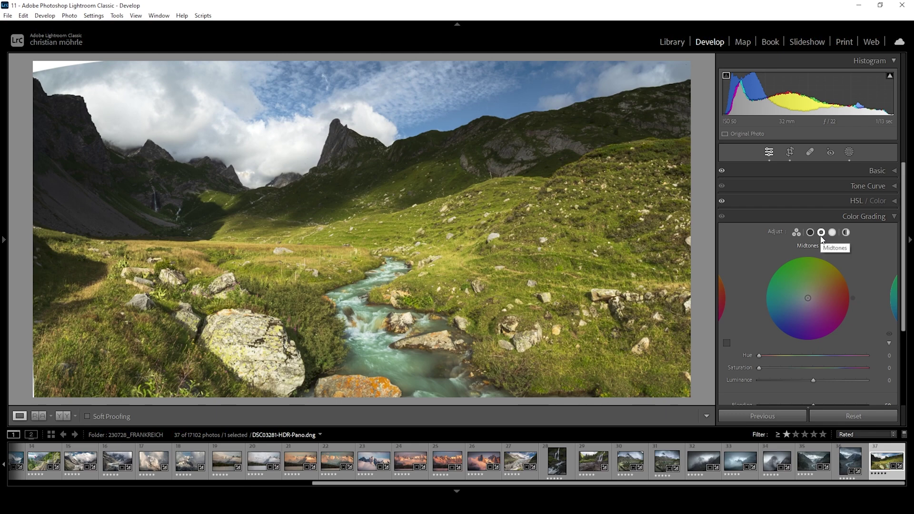
pyautogui.moveTo(758, 354); pyautogui.dragTo(820, 363)
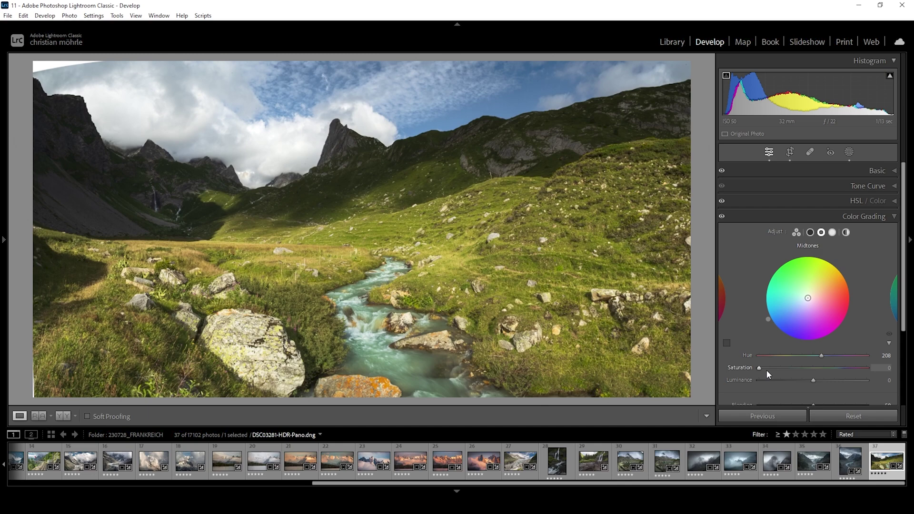
pyautogui.moveTo(755, 368); pyautogui.dragTo(763, 370)
pyautogui.click(892, 216)
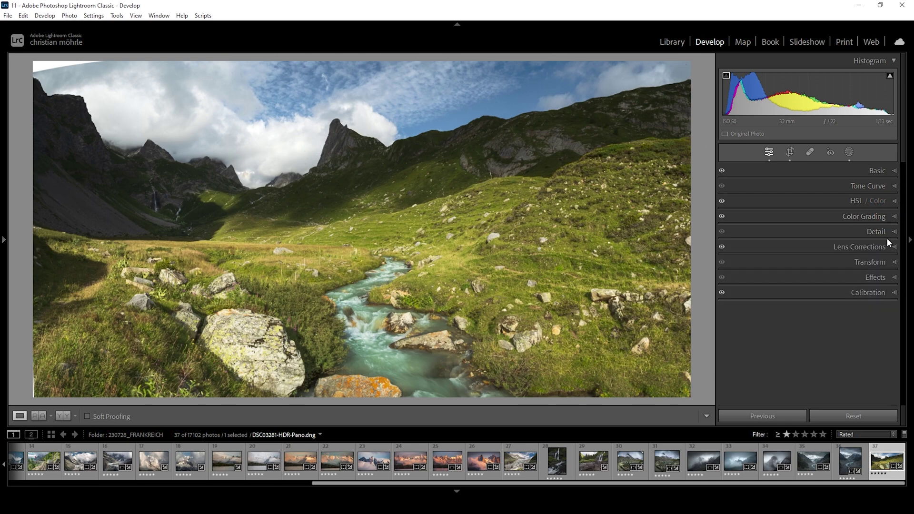
# Step: Set Detail sharpening to Radius 0.5, Detail 100, Masking 64 and Amount 79
pyautogui.click(887, 233)
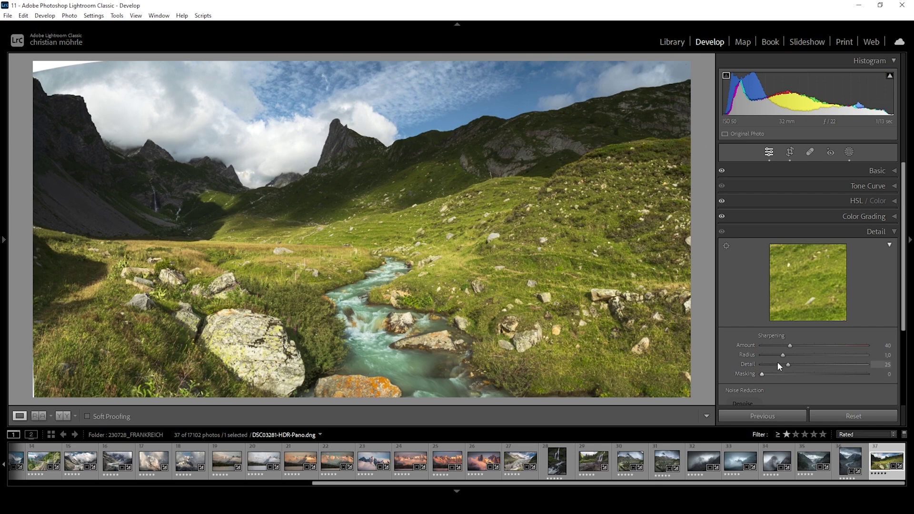
pyautogui.moveTo(782, 355); pyautogui.dragTo(735, 352)
pyautogui.moveTo(788, 364); pyautogui.dragTo(904, 364)
pyautogui.moveTo(761, 373); pyautogui.dragTo(829, 375)
pyautogui.moveTo(792, 344); pyautogui.dragTo(816, 347)
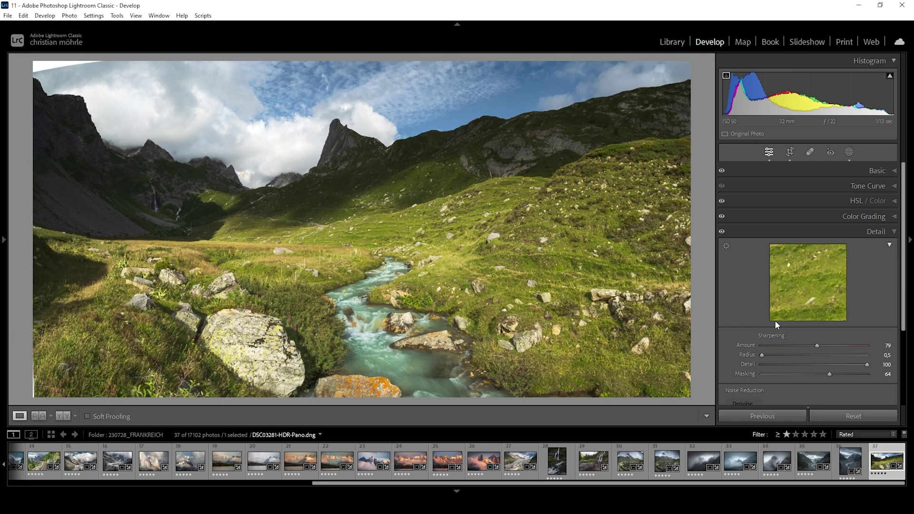